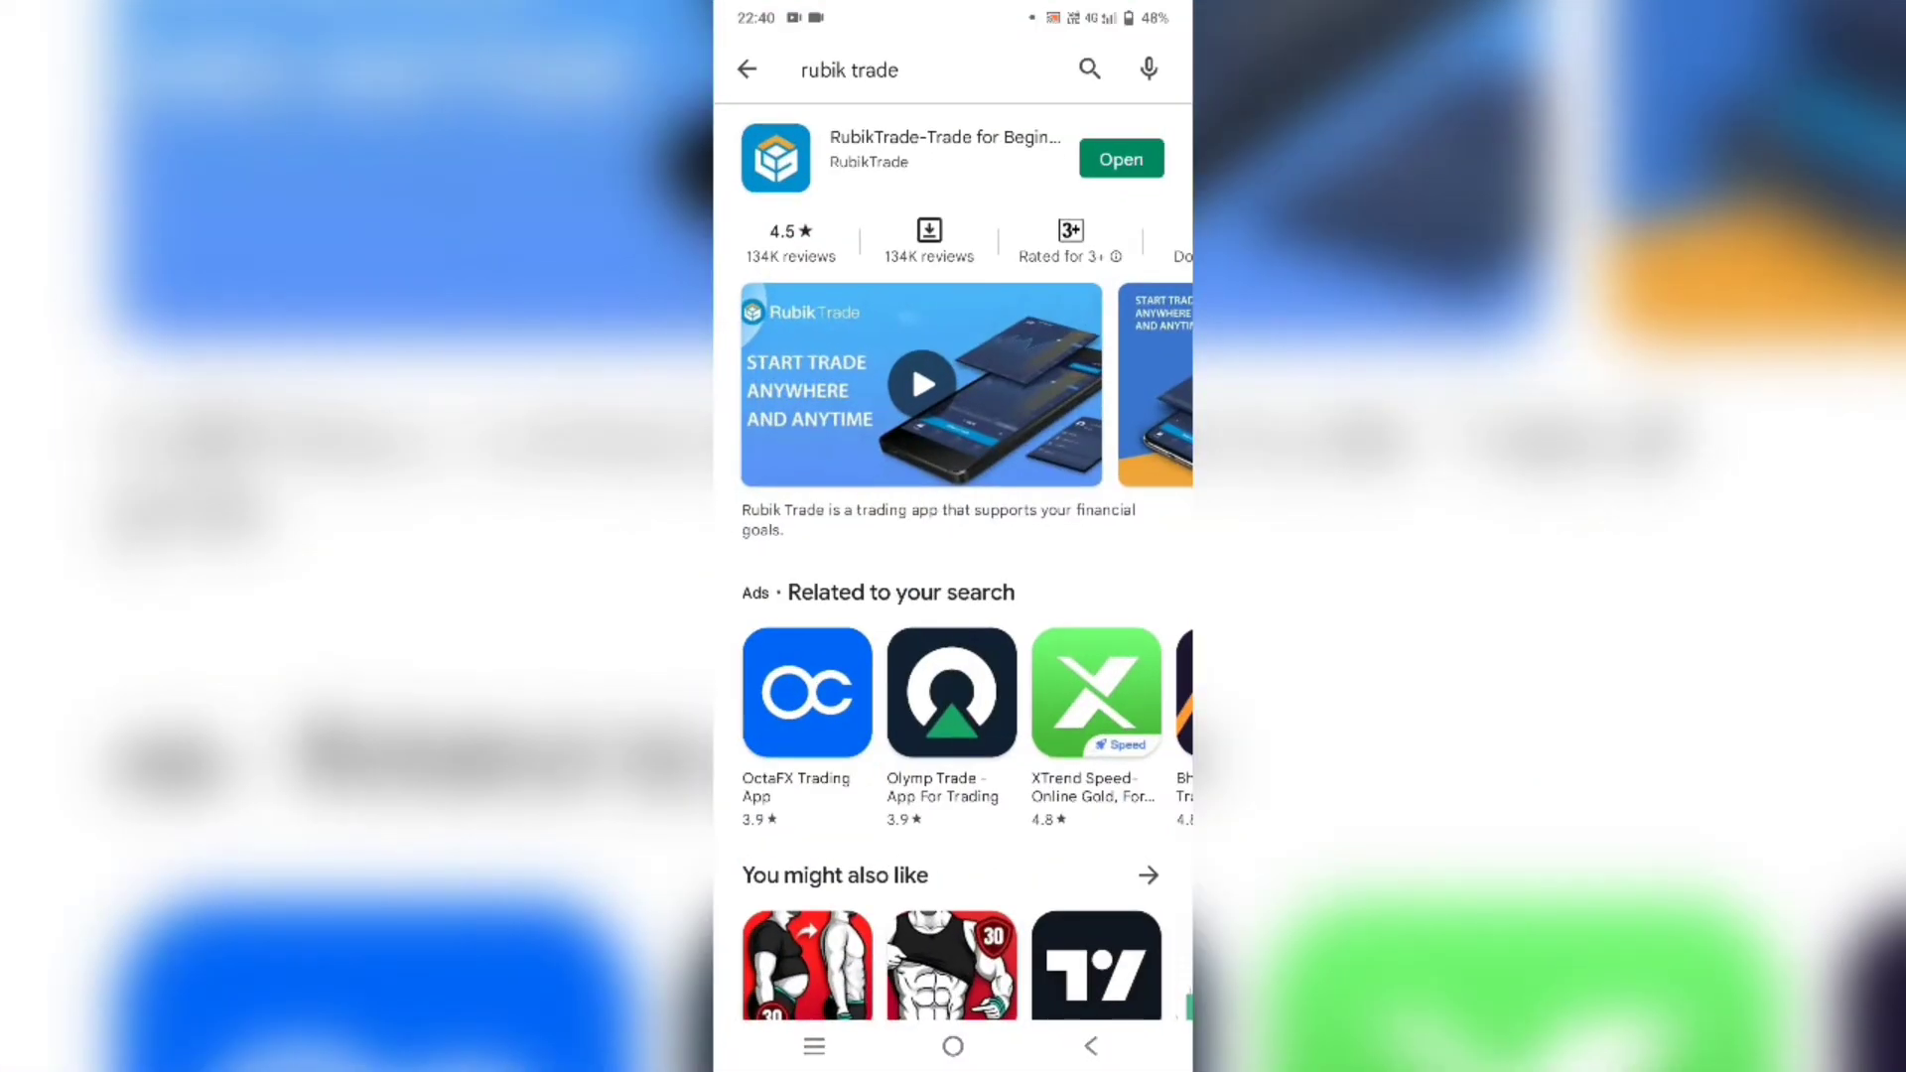
- Launch RubikTrade from its Play Store listing so the demo trading chart appears
{"action": "left_click", "coordinate": [1120, 160]}
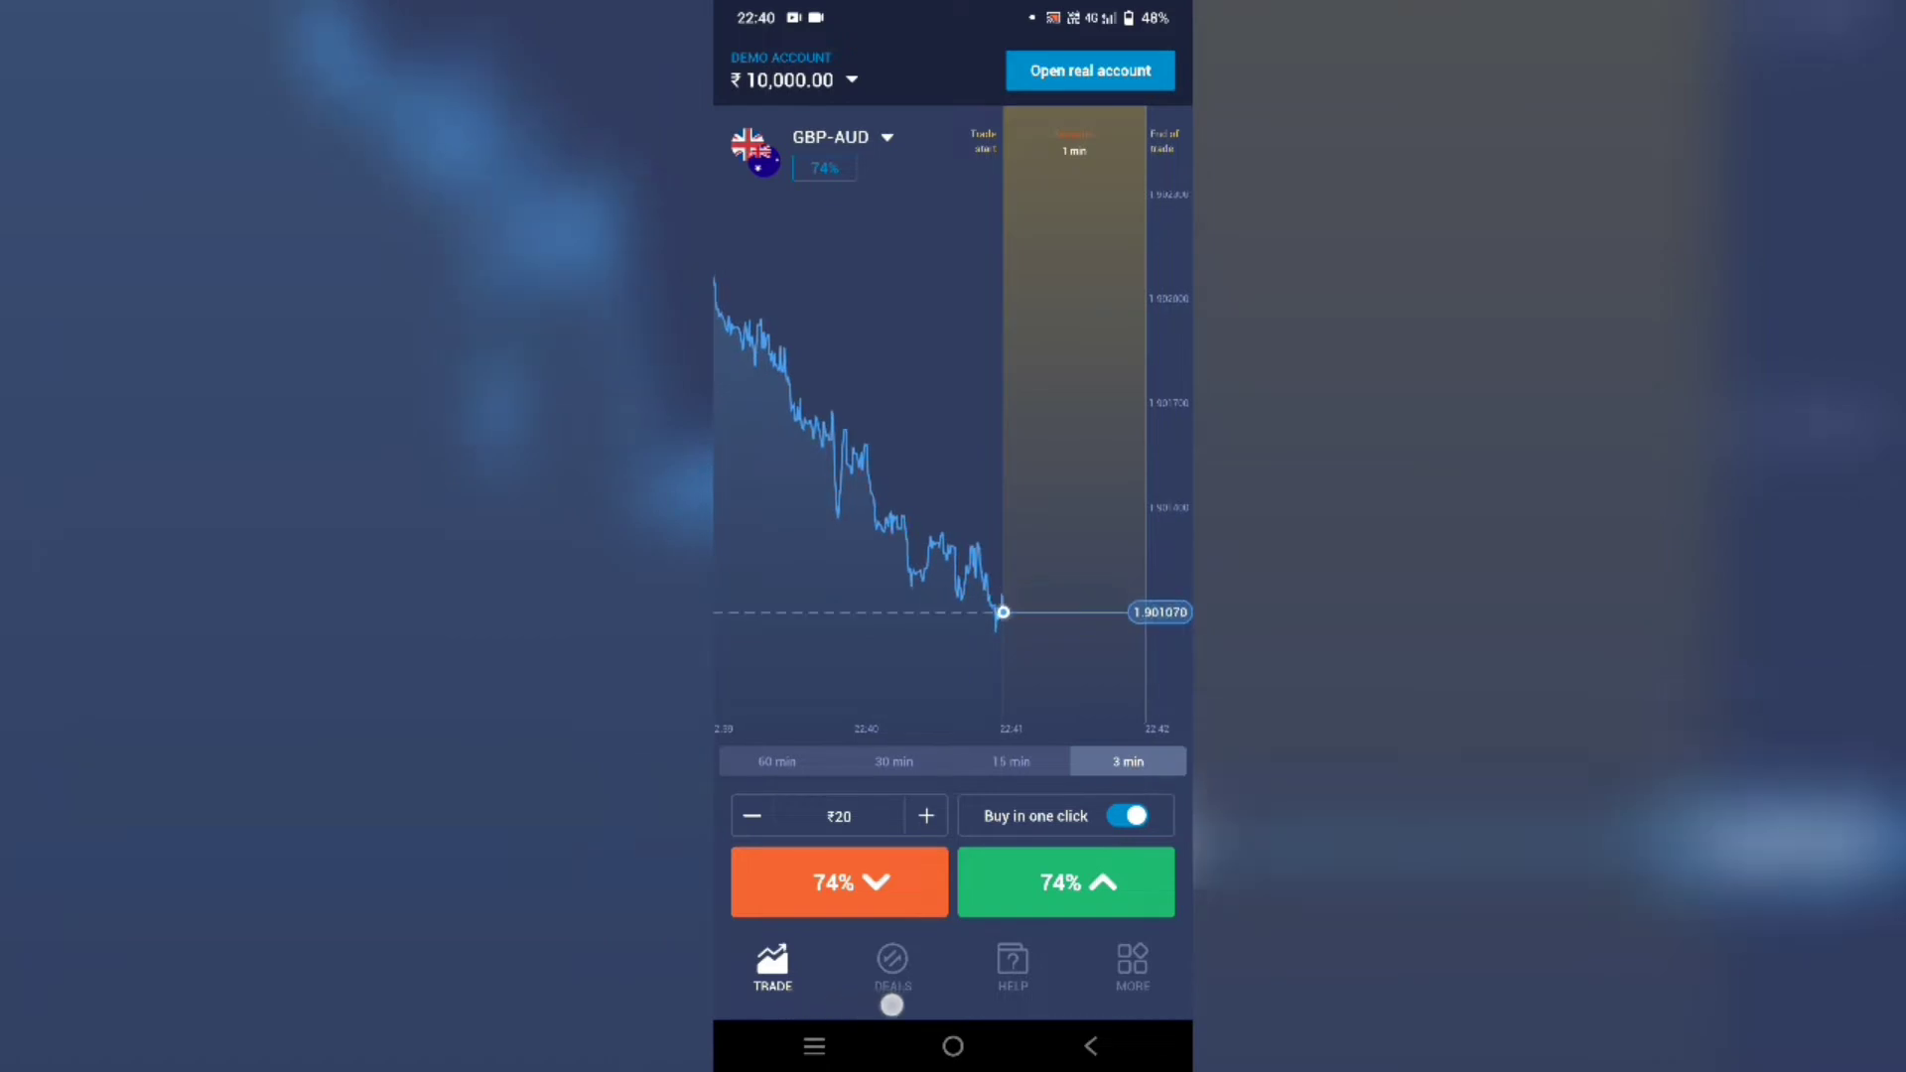
{"action": "left_click_drag", "start_coordinate": [786, 999], "coordinate": [1083, 1012]}
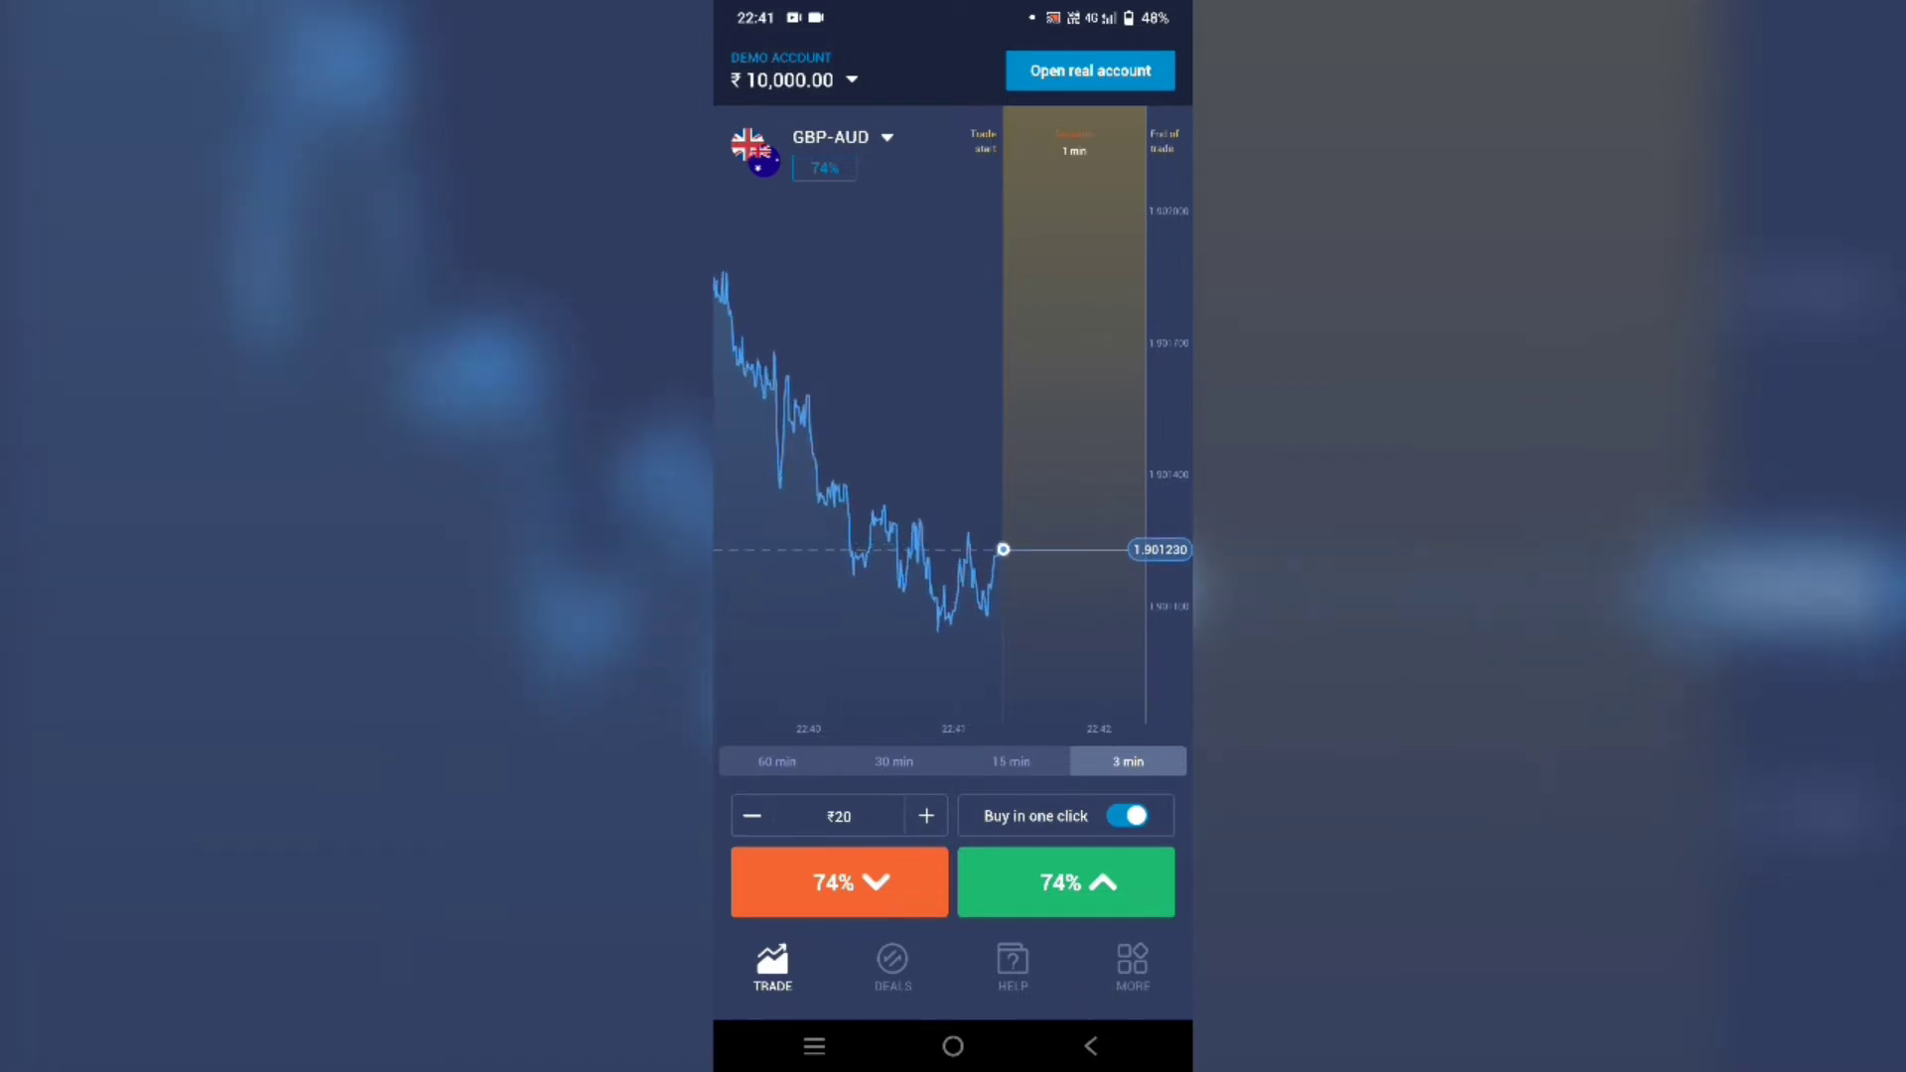
- From the MORE section, sign in with the Log In form using the account e-mail and password
{"action": "left_click", "coordinate": [1131, 969]}
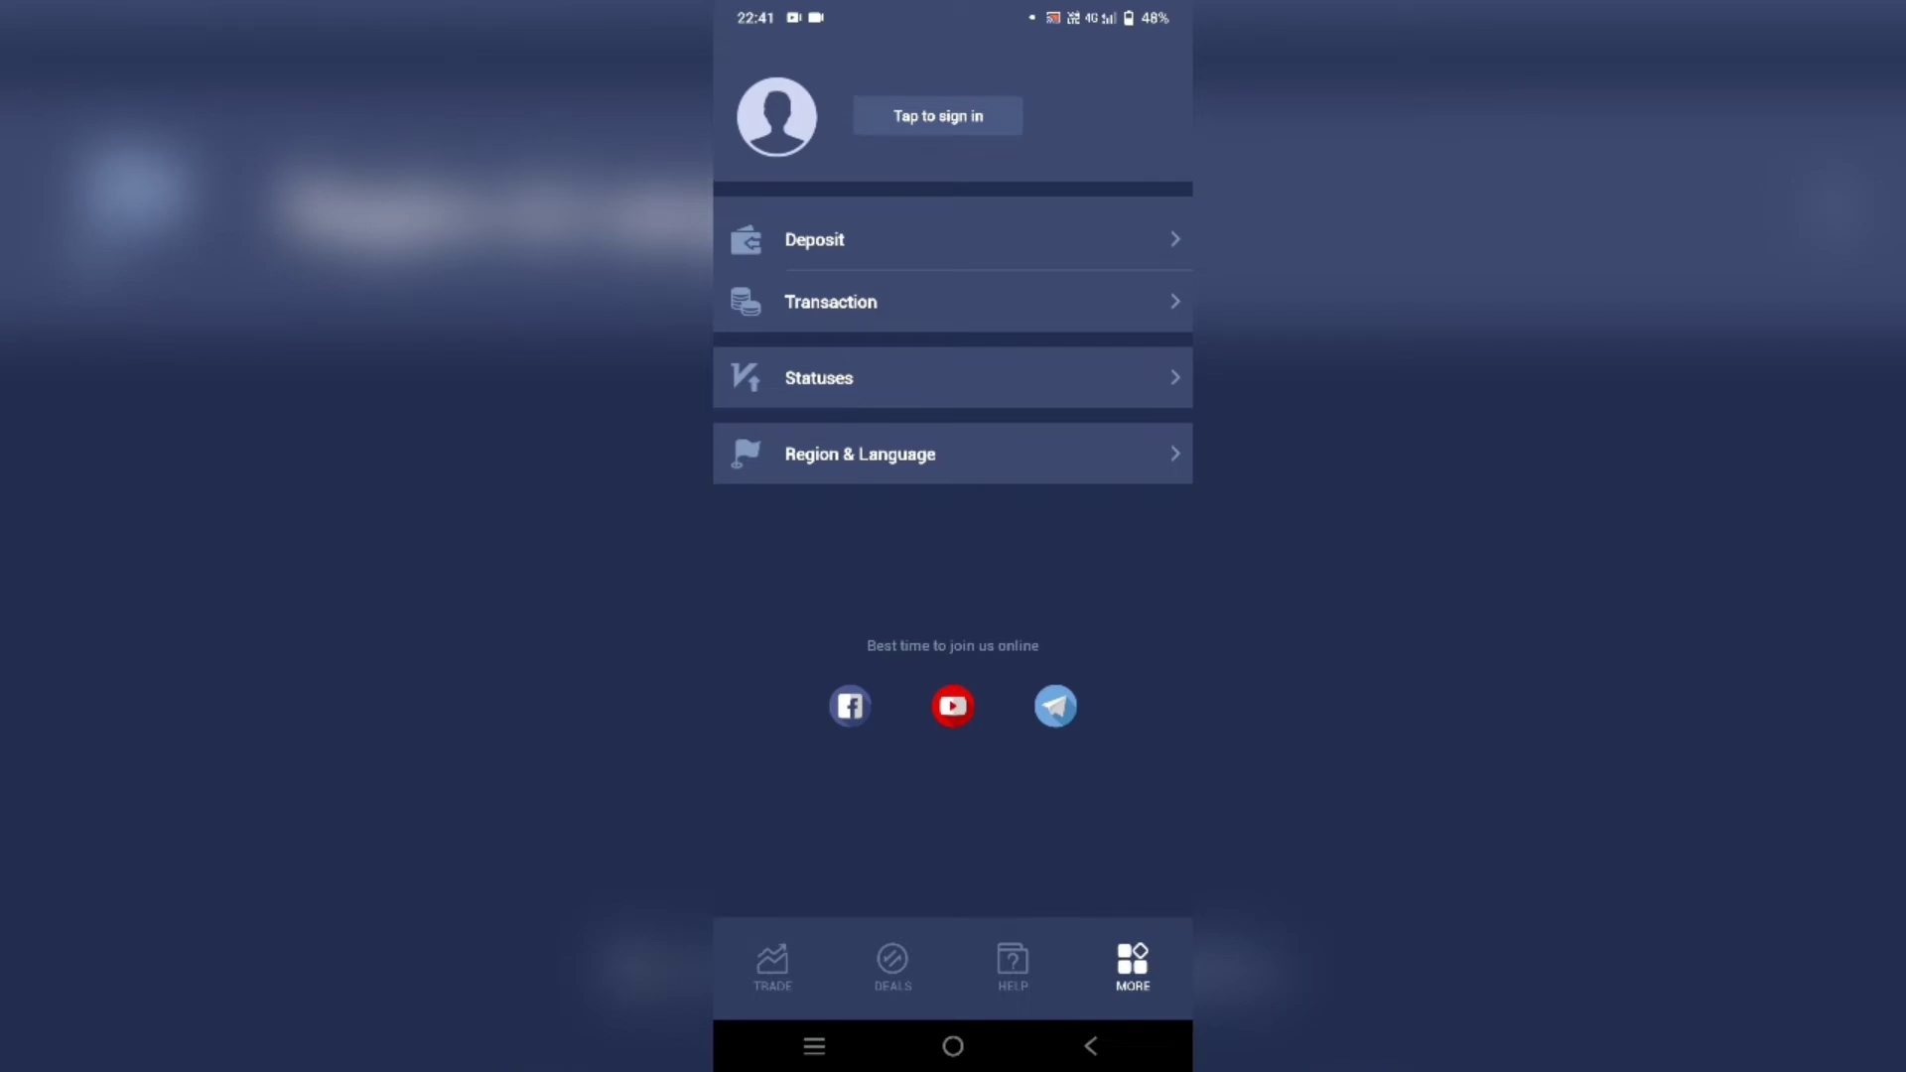
{"action": "left_click", "coordinate": [957, 112]}
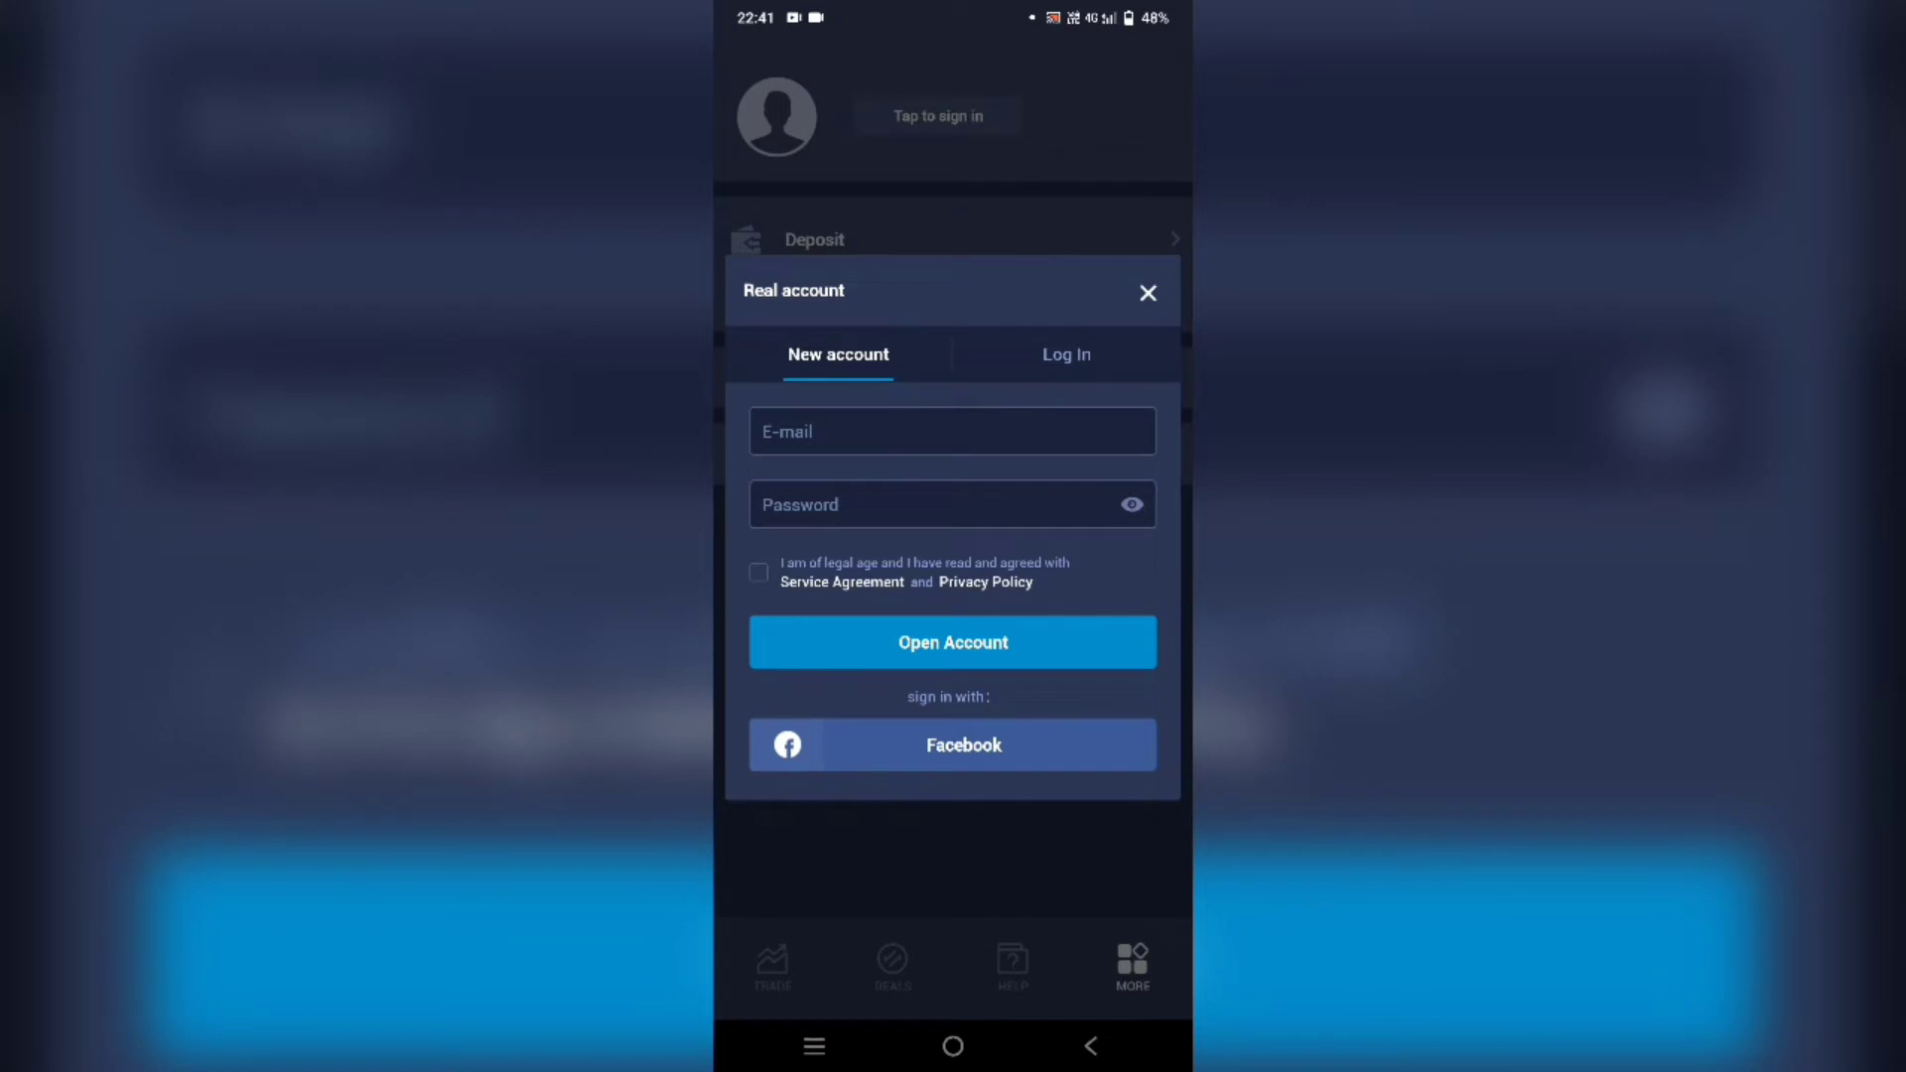
{"action": "left_click", "coordinate": [1066, 355]}
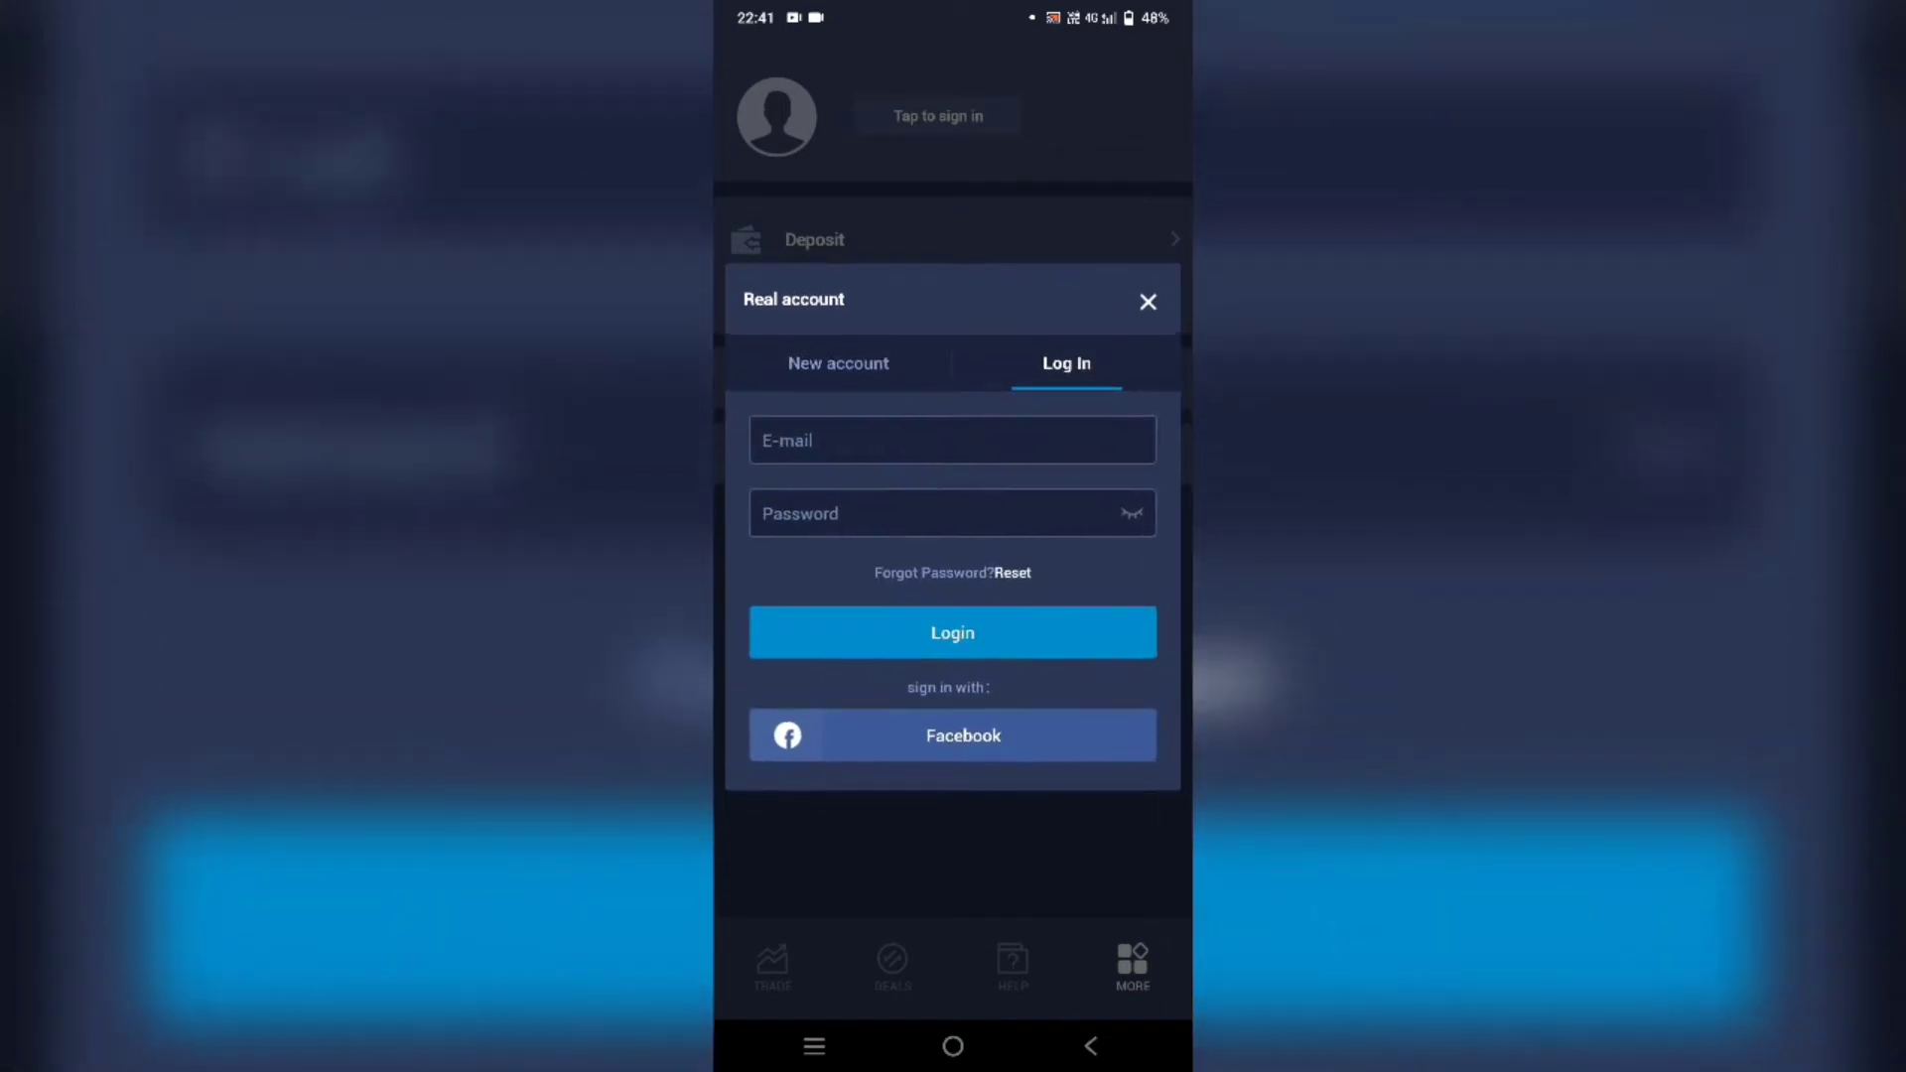
{"action": "left_click", "coordinate": [951, 439]}
{"action": "type", "text": "san"}
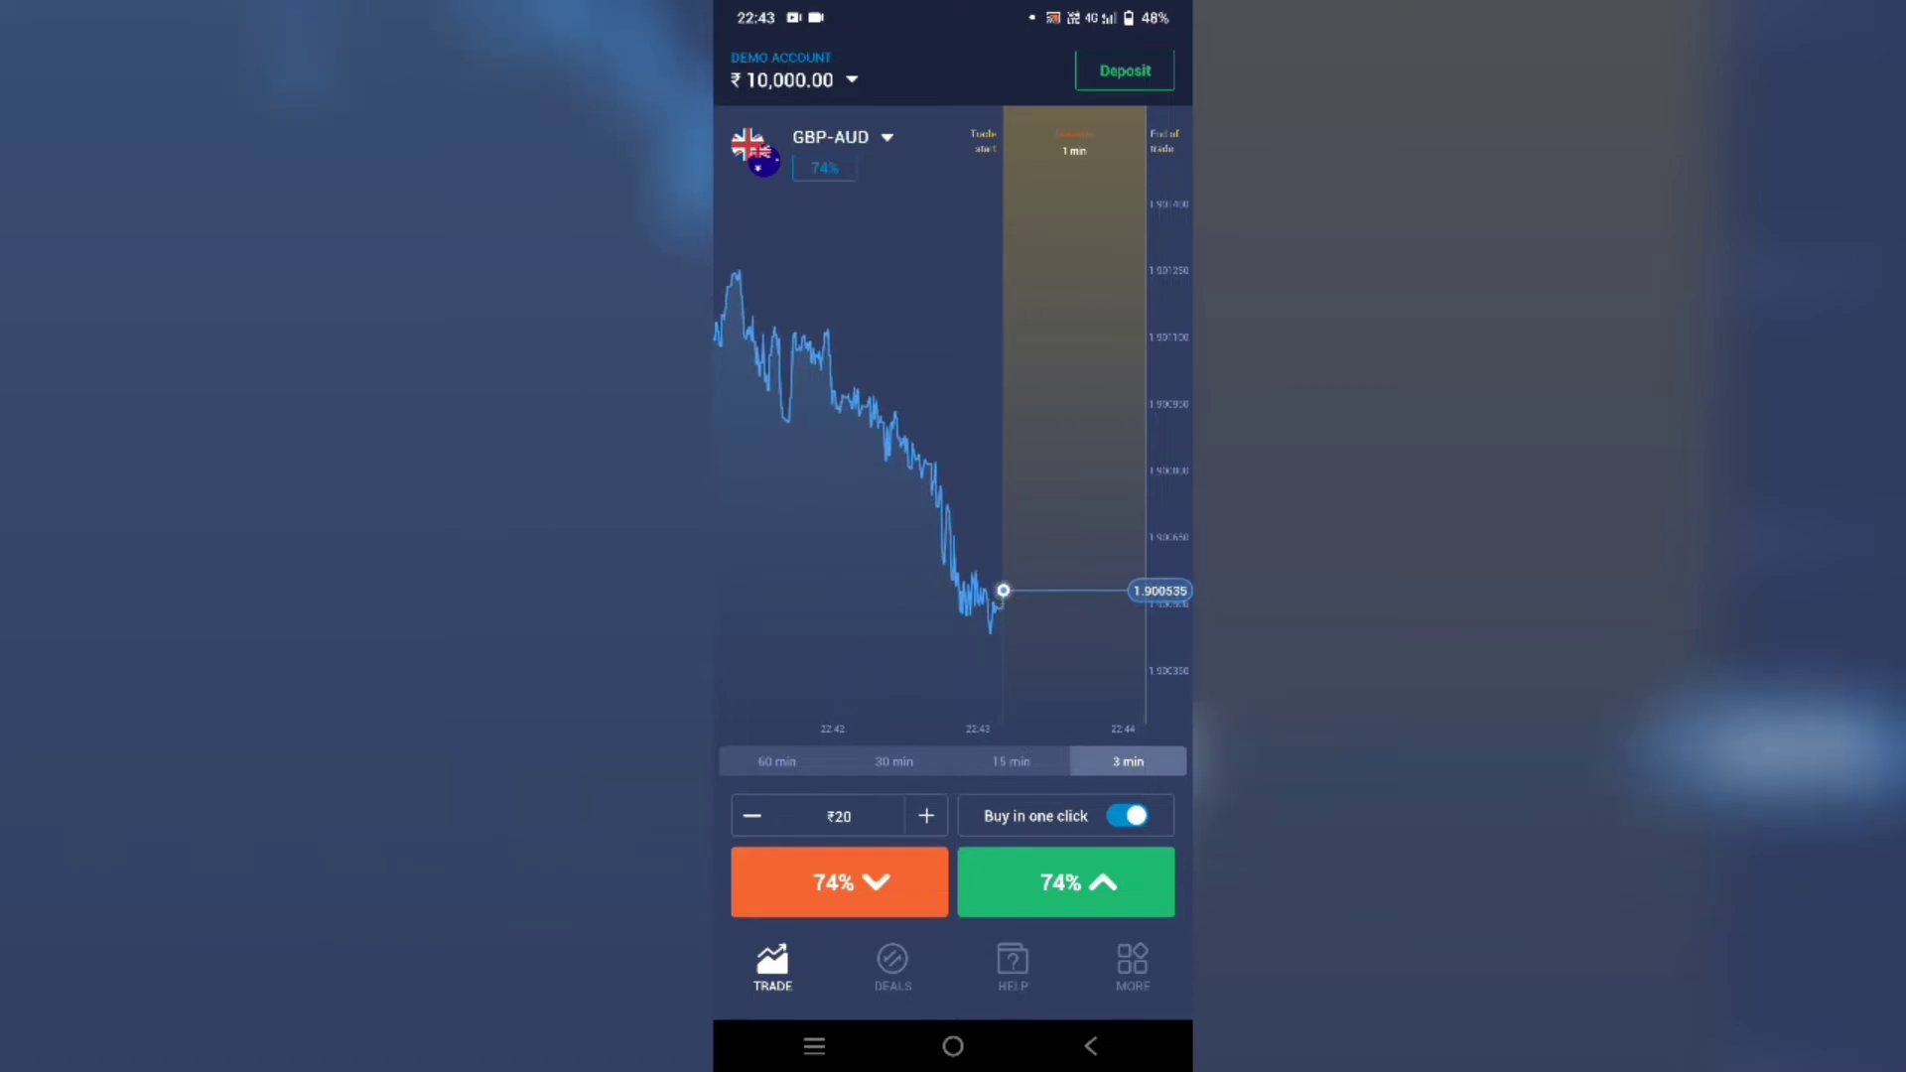
- Submit a ₹100 Paytm deposit, reaching Paytm's payment page
{"action": "left_click", "coordinate": [1124, 69]}
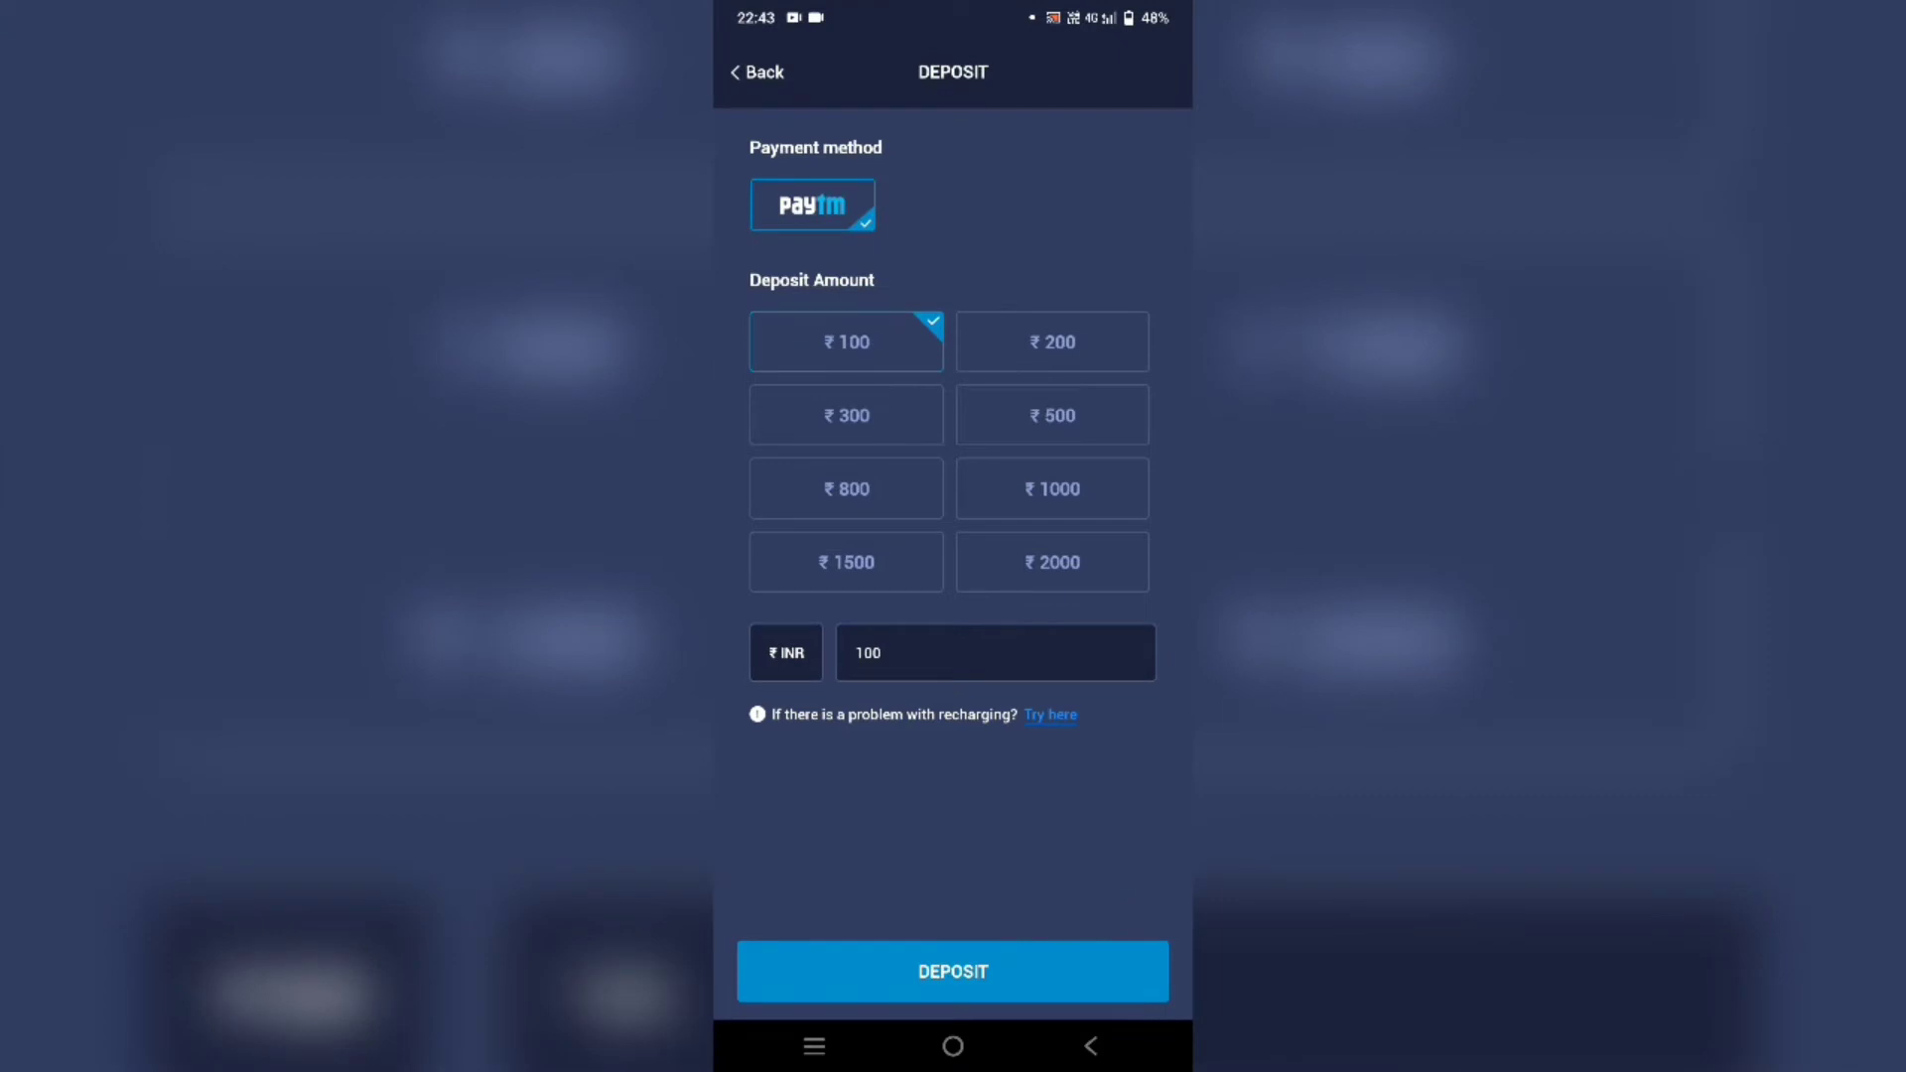
{"action": "left_click", "coordinate": [987, 976]}
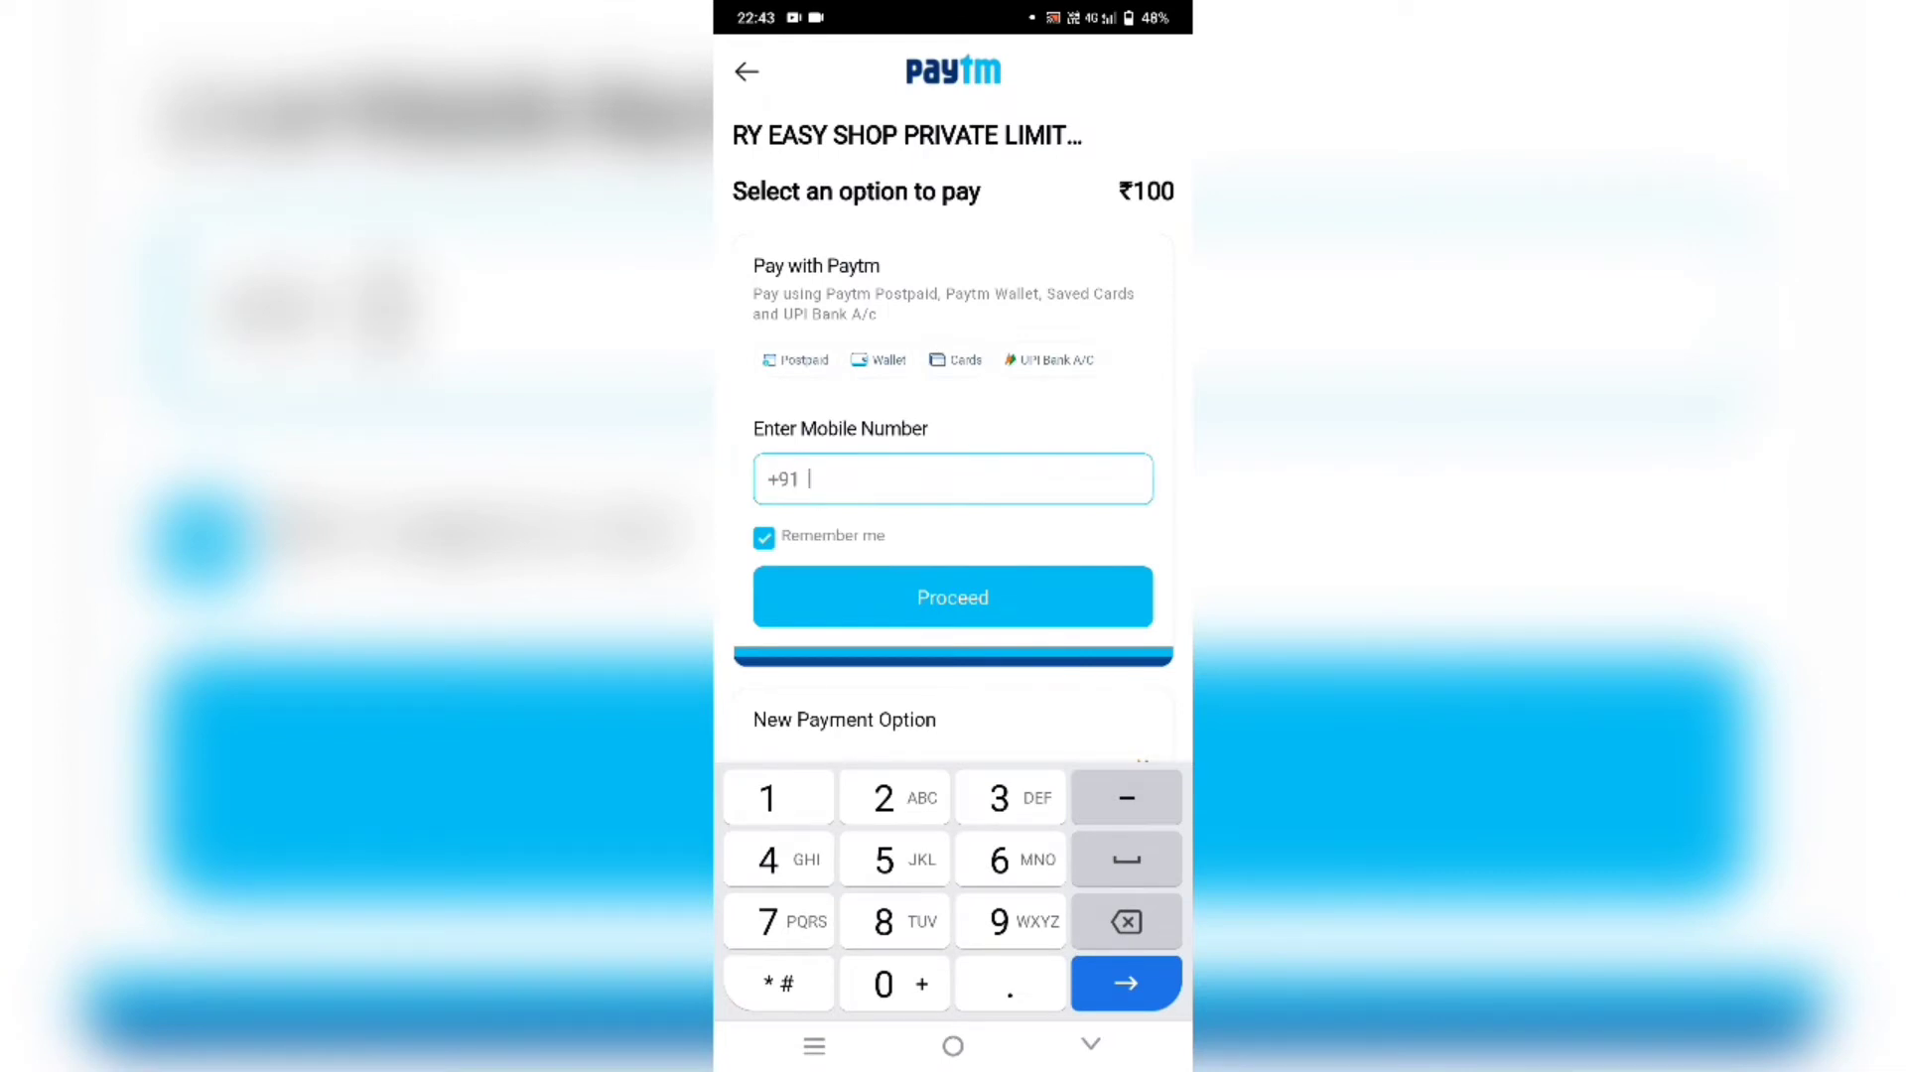
{"action": "scroll", "coordinate": [954, 447], "scroll_direction": "down", "scroll_amount": 2}
{"action": "scroll", "coordinate": [968, 575], "scroll_direction": "down", "scroll_amount": 1}
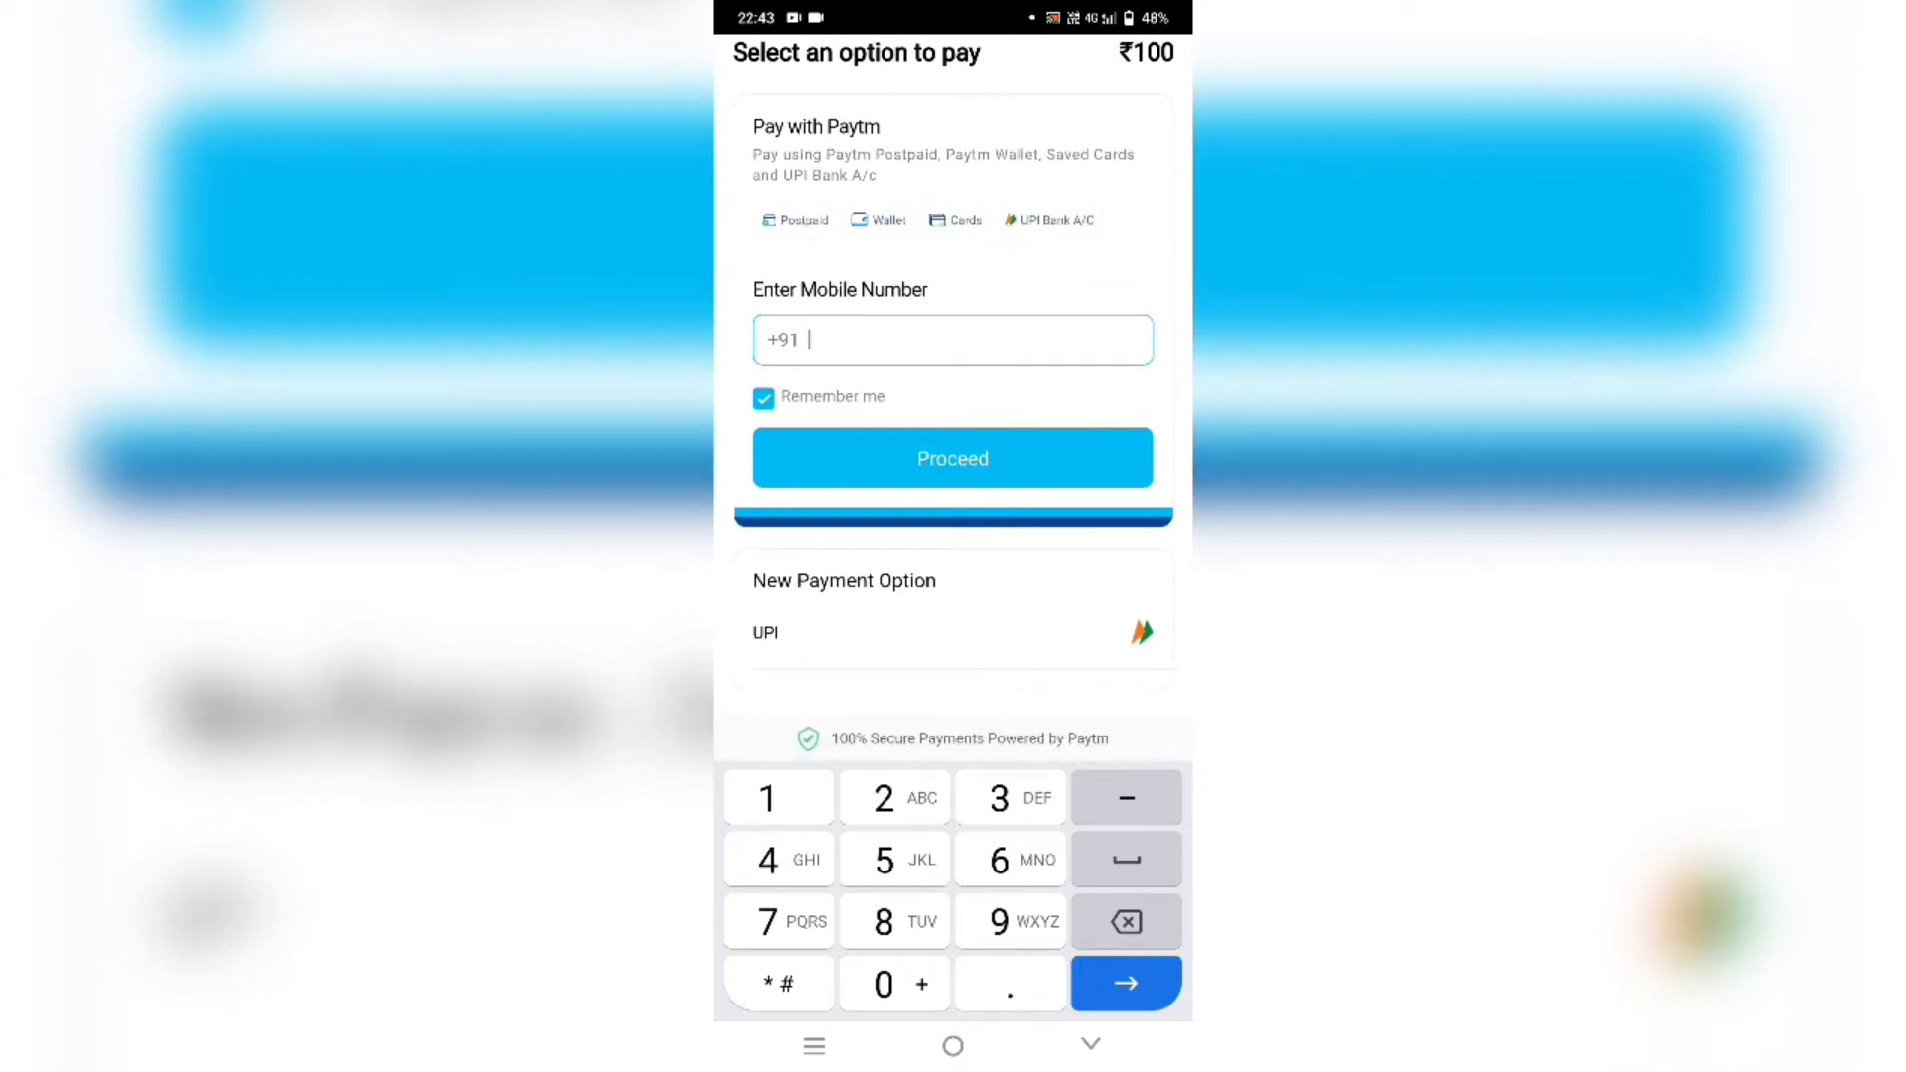
{"action": "scroll", "coordinate": [1008, 358], "scroll_direction": "up", "scroll_amount": 2}
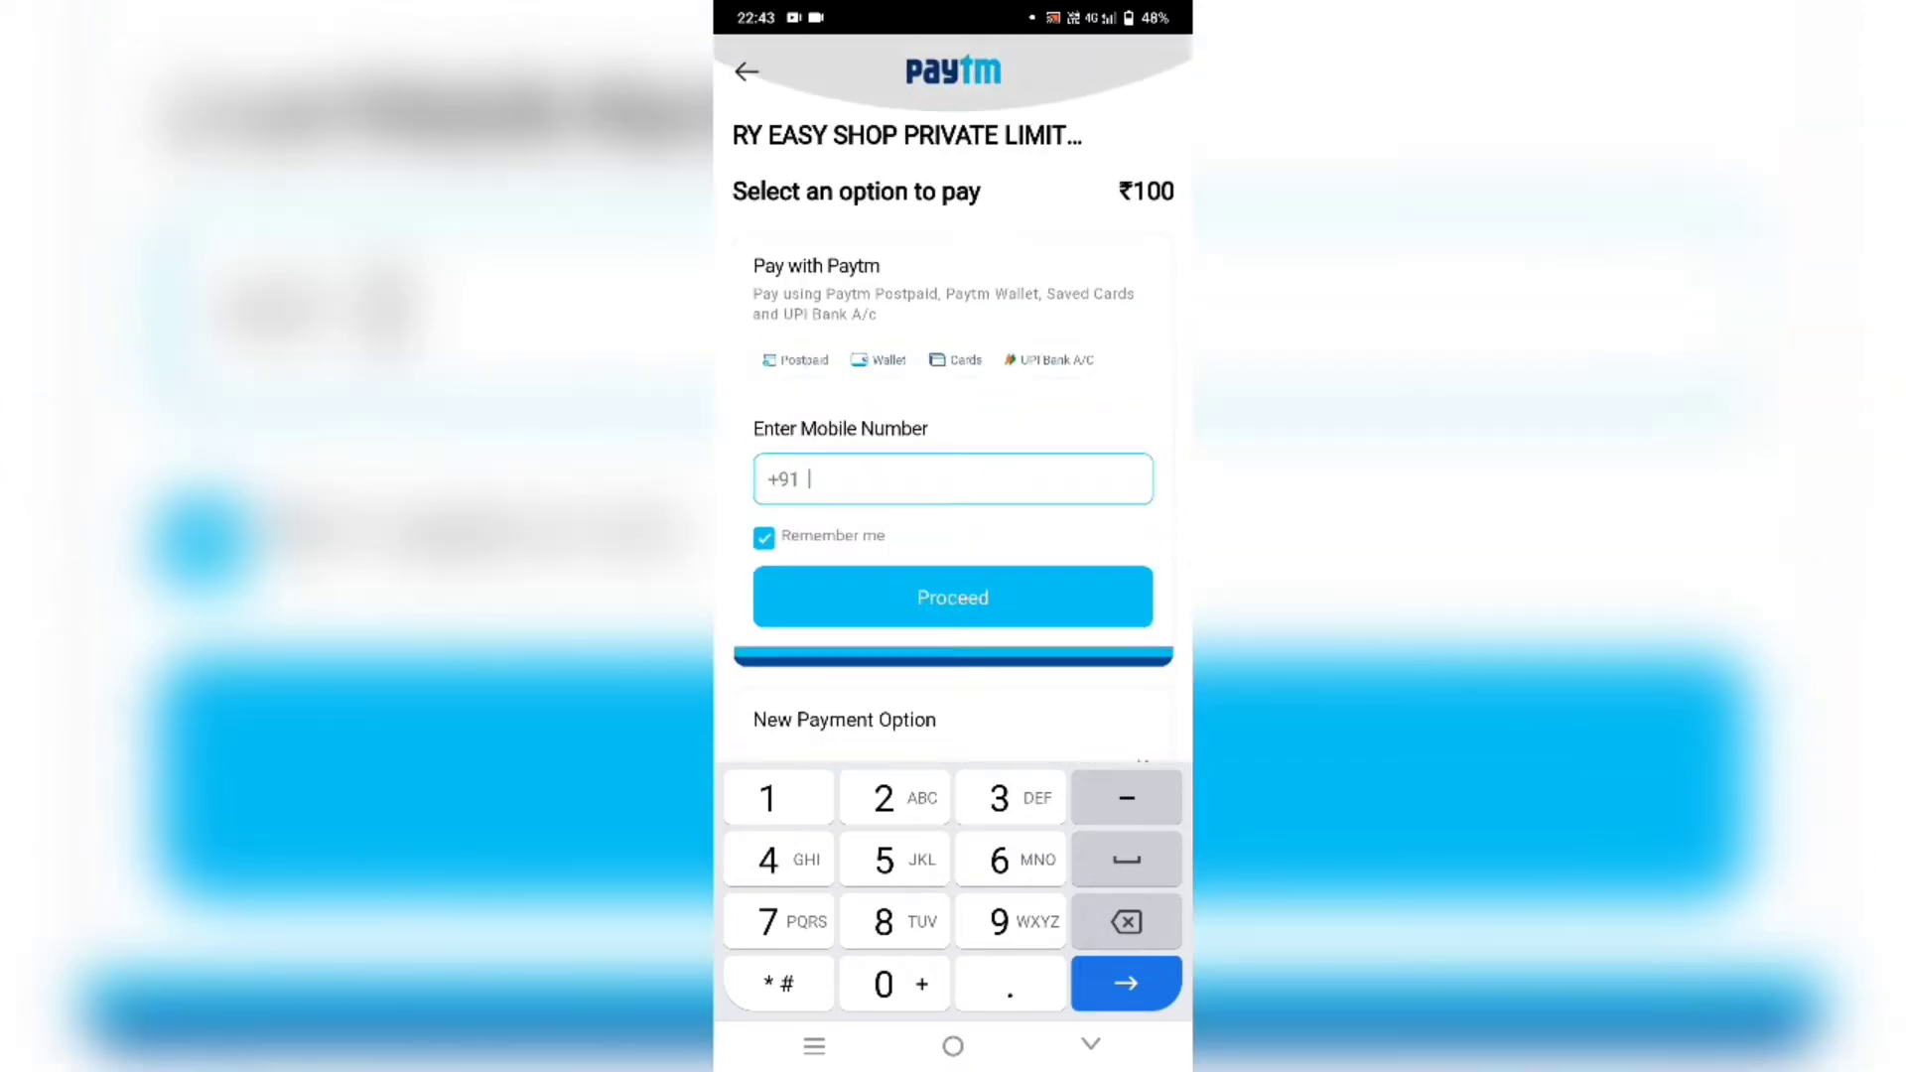
- Back out of the ₹100 Paytm payment and confirm cancelling it
{"action": "key", "text": "Escape"}
{"action": "key", "text": "Escape"}
{"action": "left_click", "coordinate": [1056, 970]}
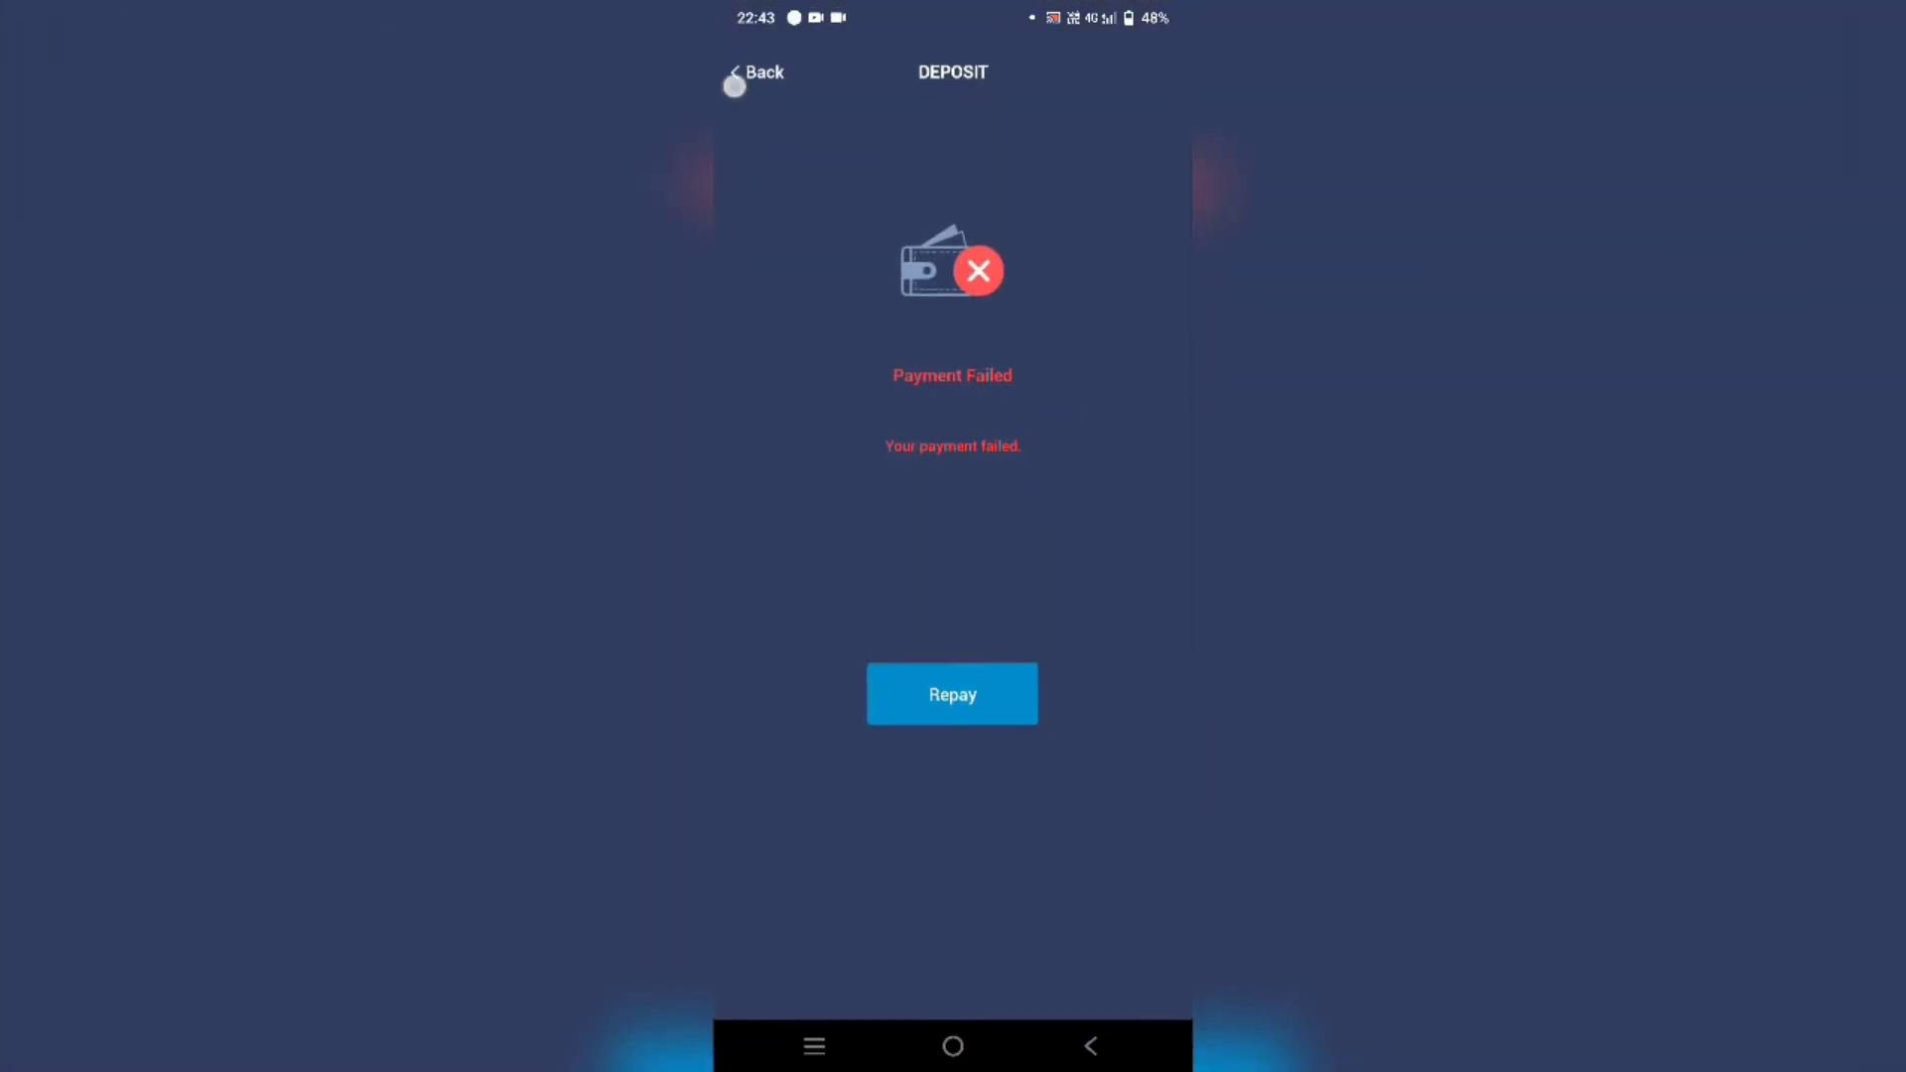
- Leave the Payment Failed and Deposit screens, then raise the trade amount on the GBP-AUD chart
{"action": "key", "text": "Escape"}
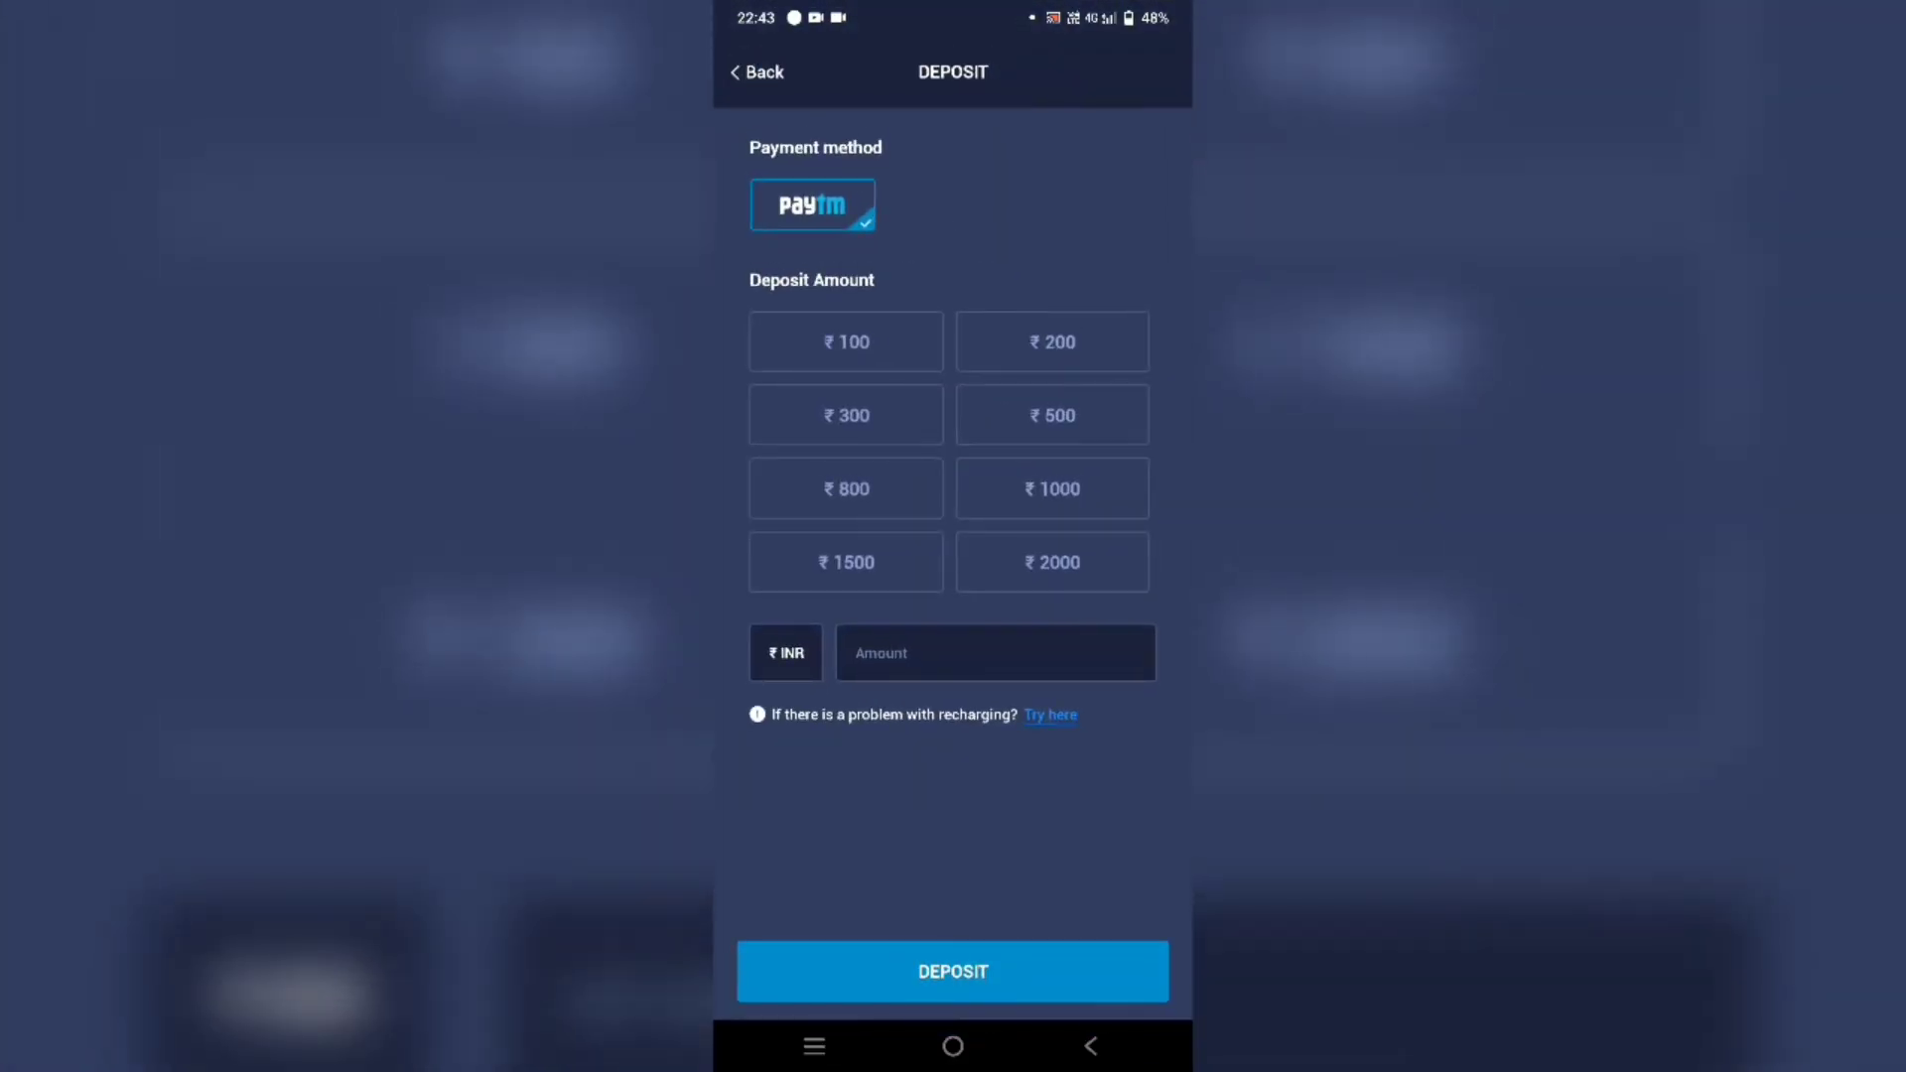
{"action": "left_click", "coordinate": [756, 72]}
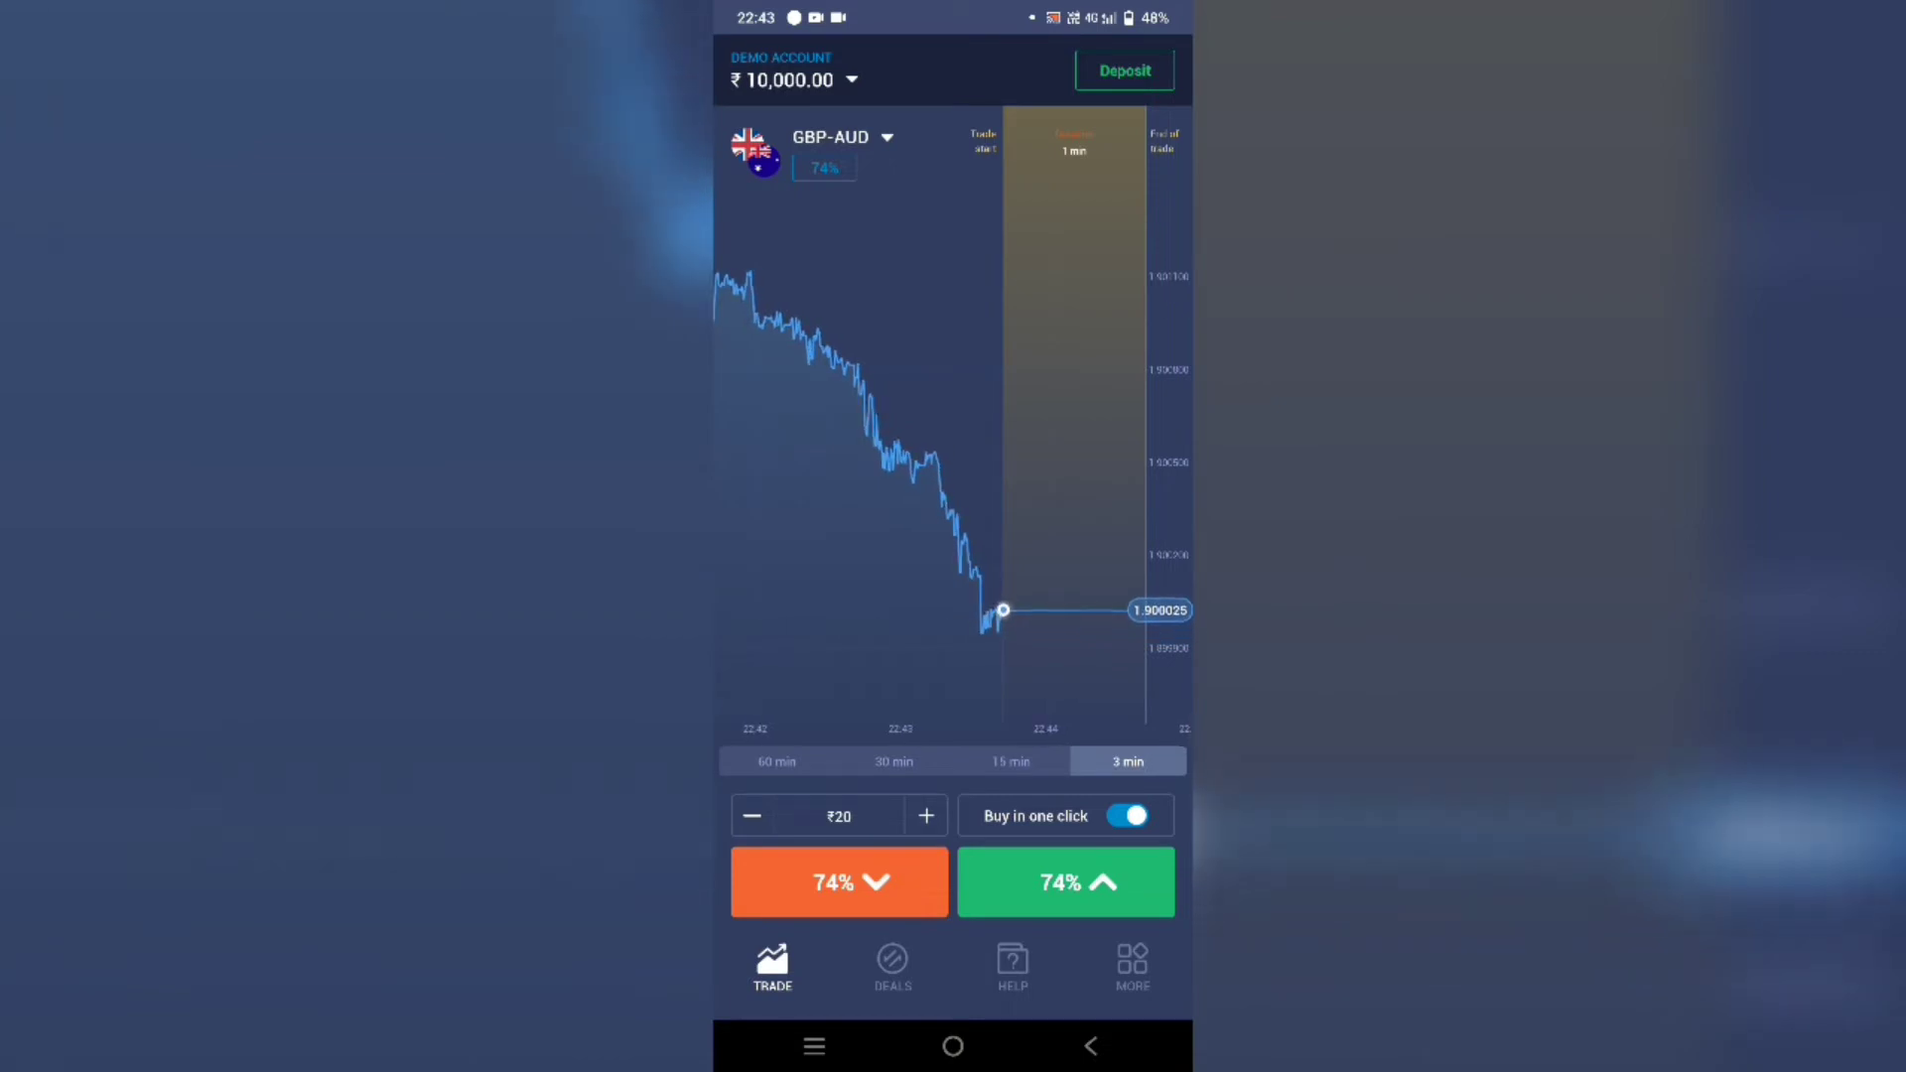
{"action": "left_click", "coordinate": [927, 816]}
{"action": "left_click", "coordinate": [926, 816]}
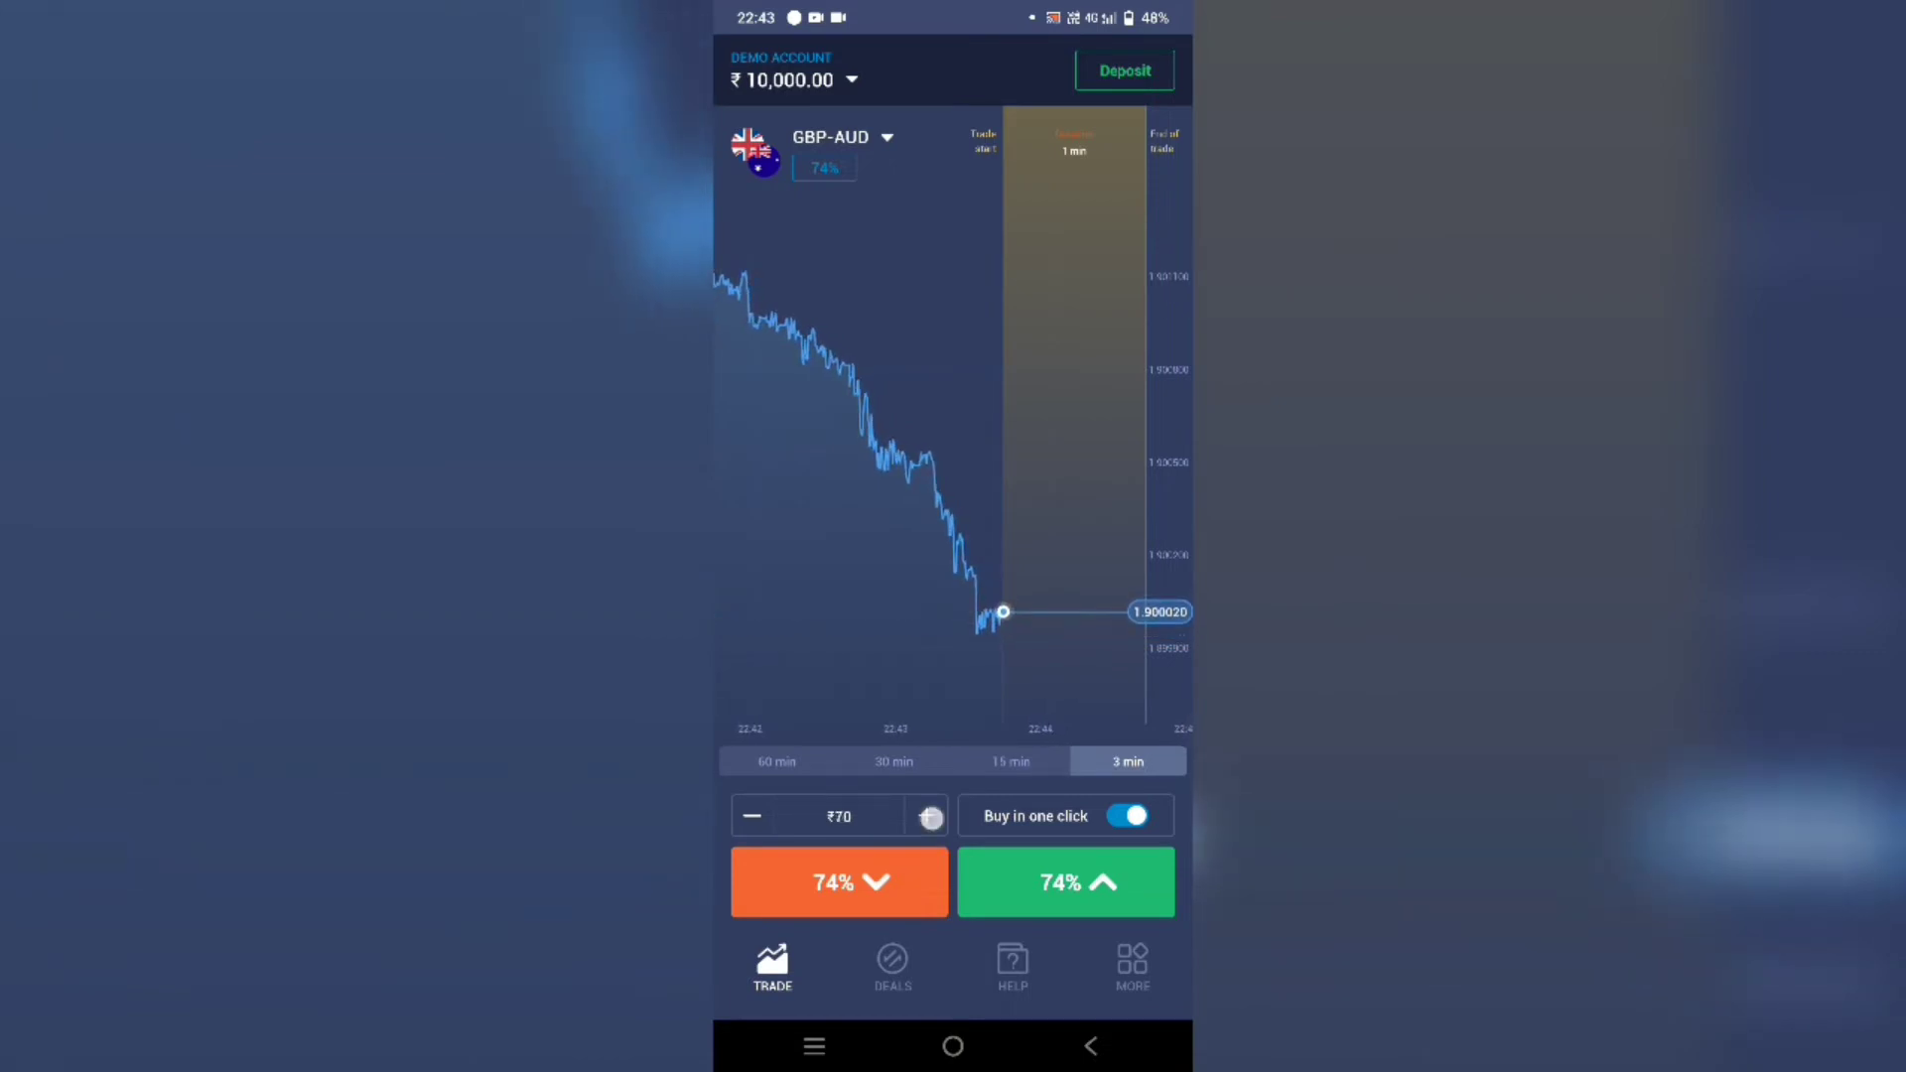
{"action": "left_click", "coordinate": [926, 816]}
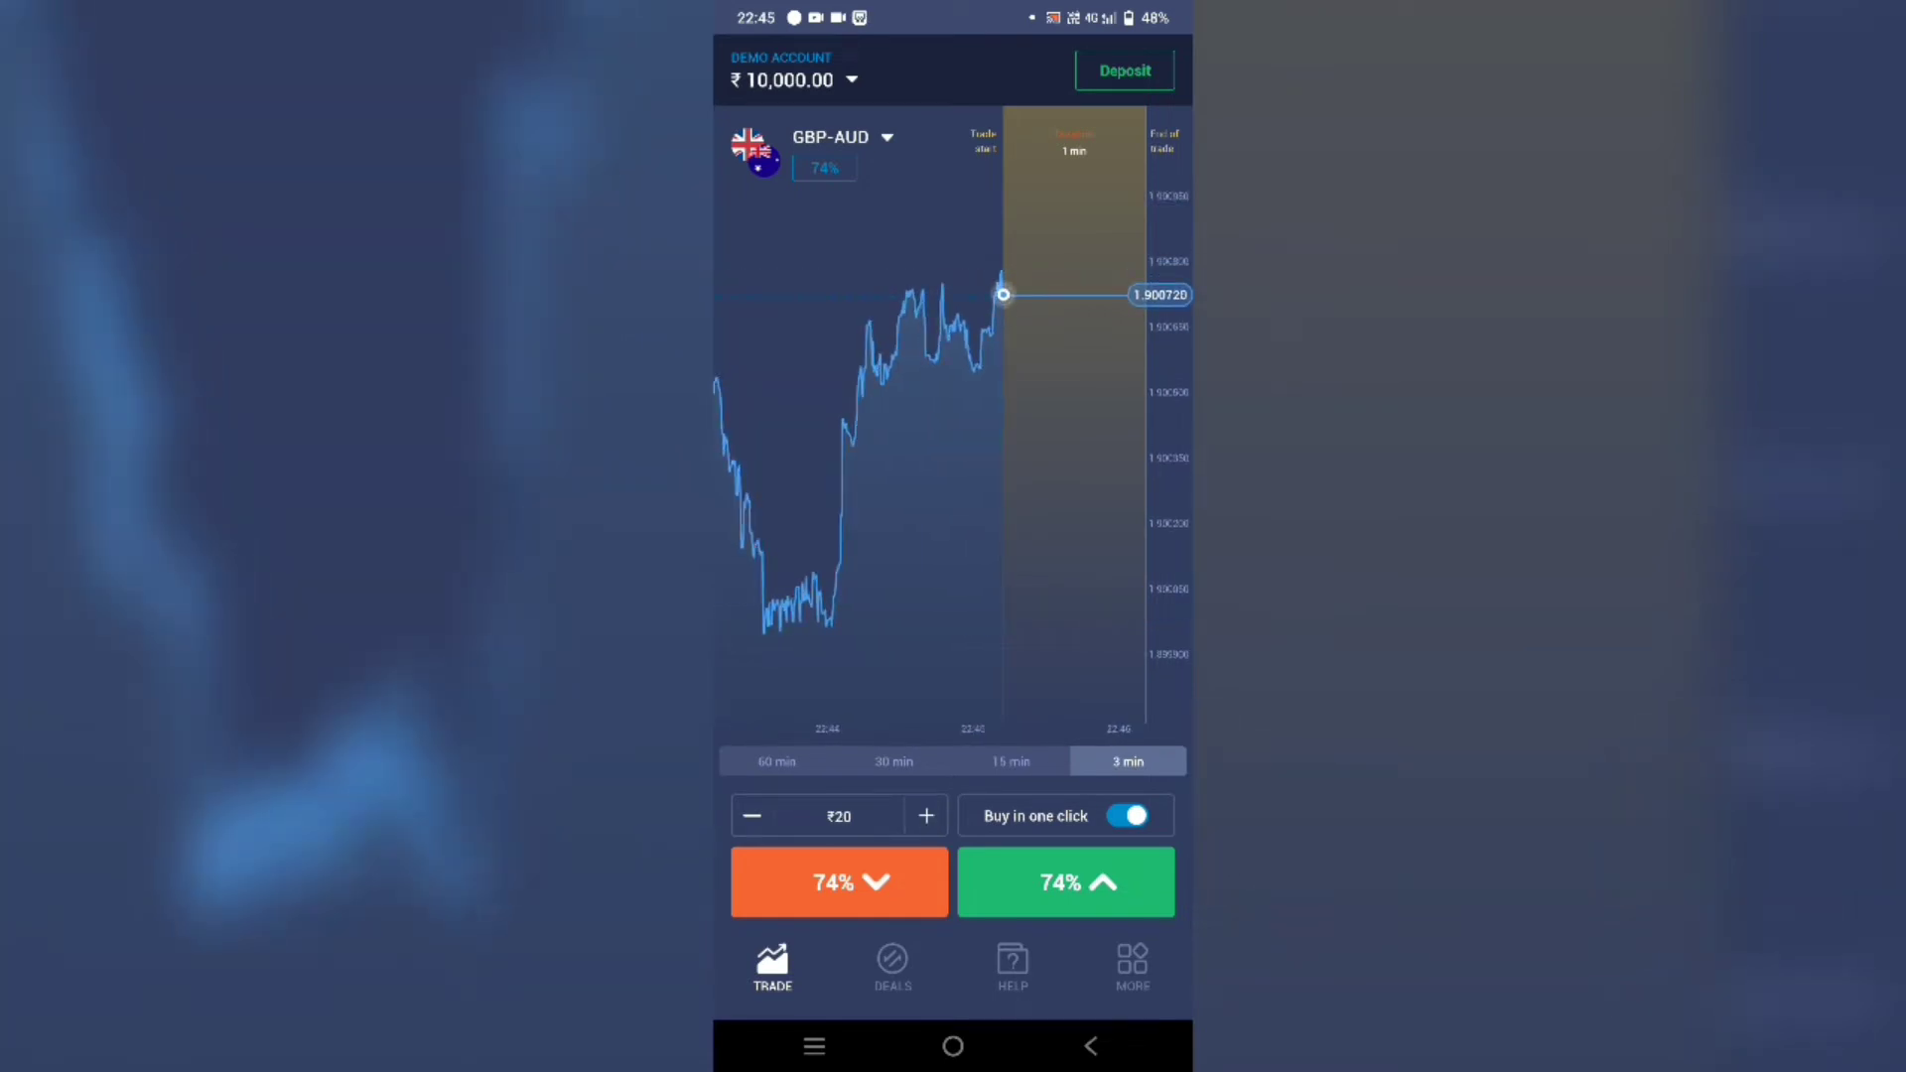
{"action": "left_click", "coordinate": [835, 137]}
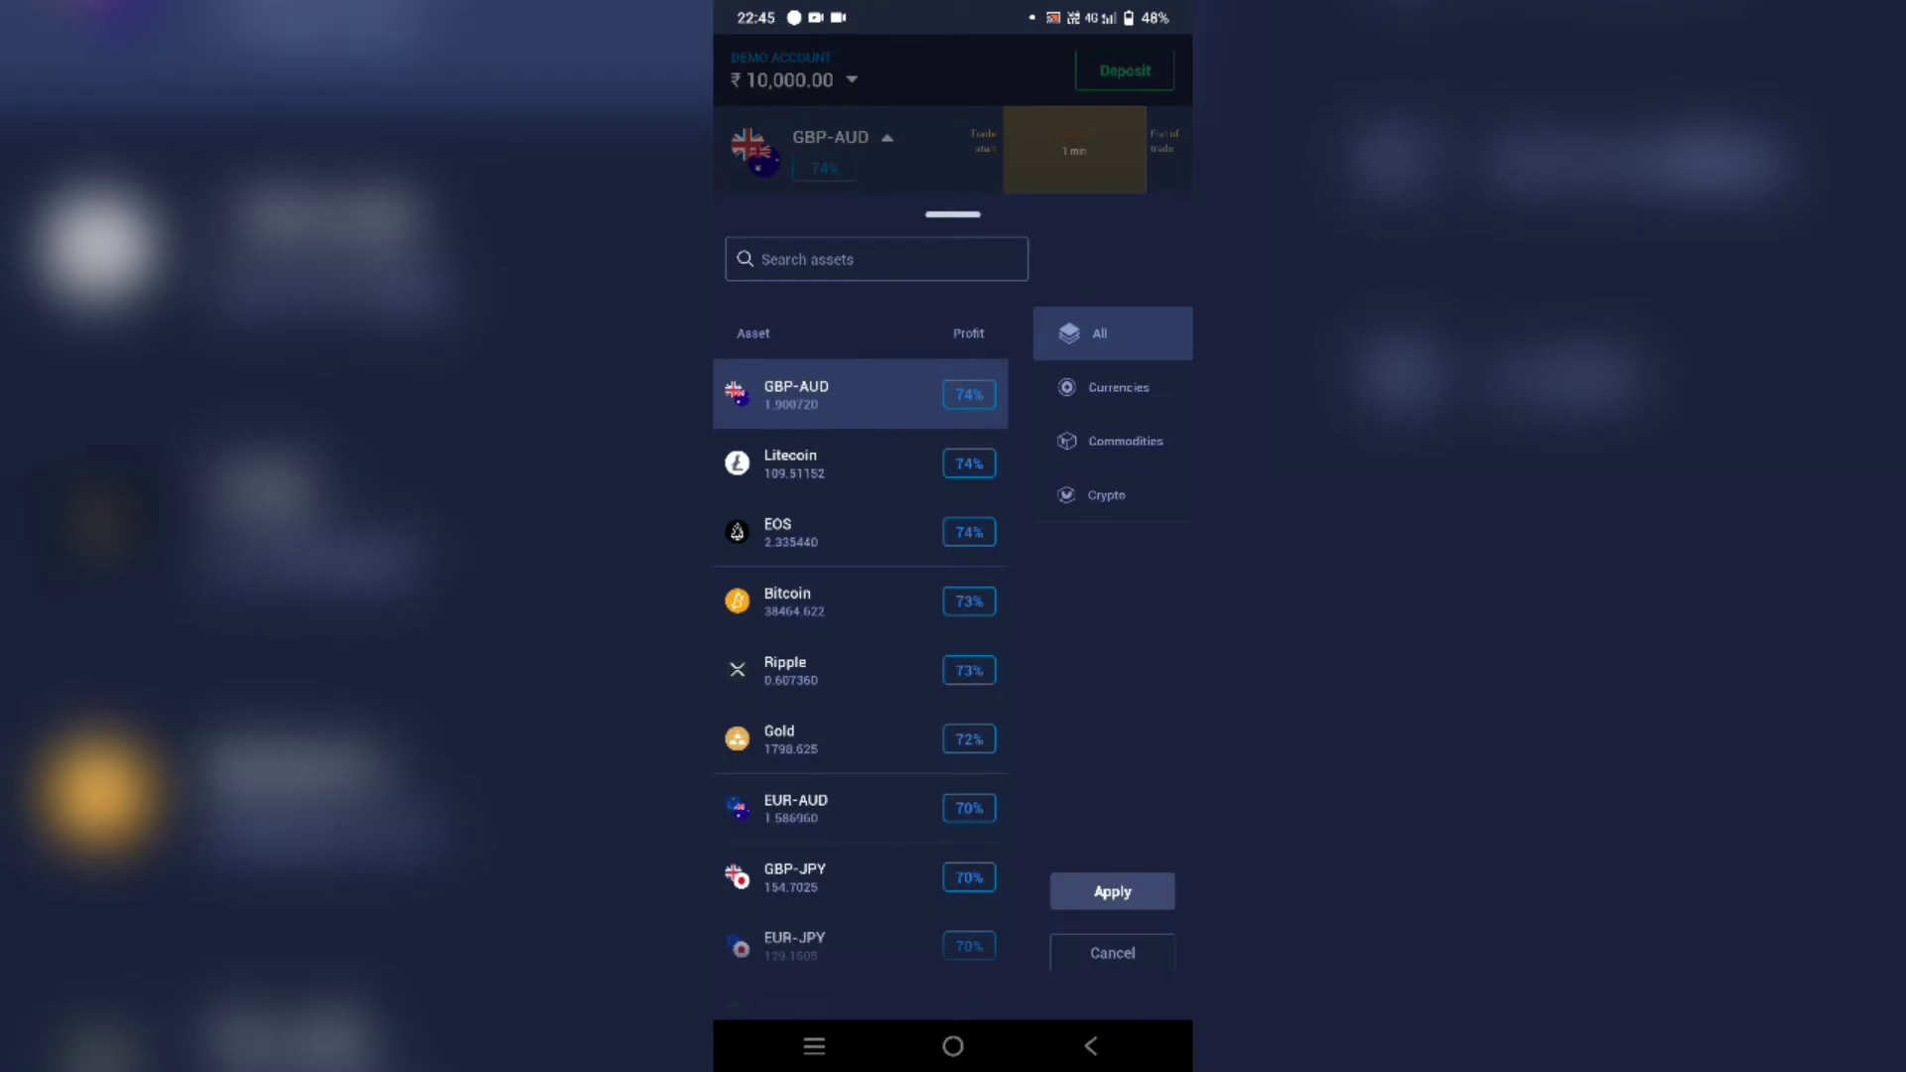
{"action": "left_click", "coordinate": [1106, 495]}
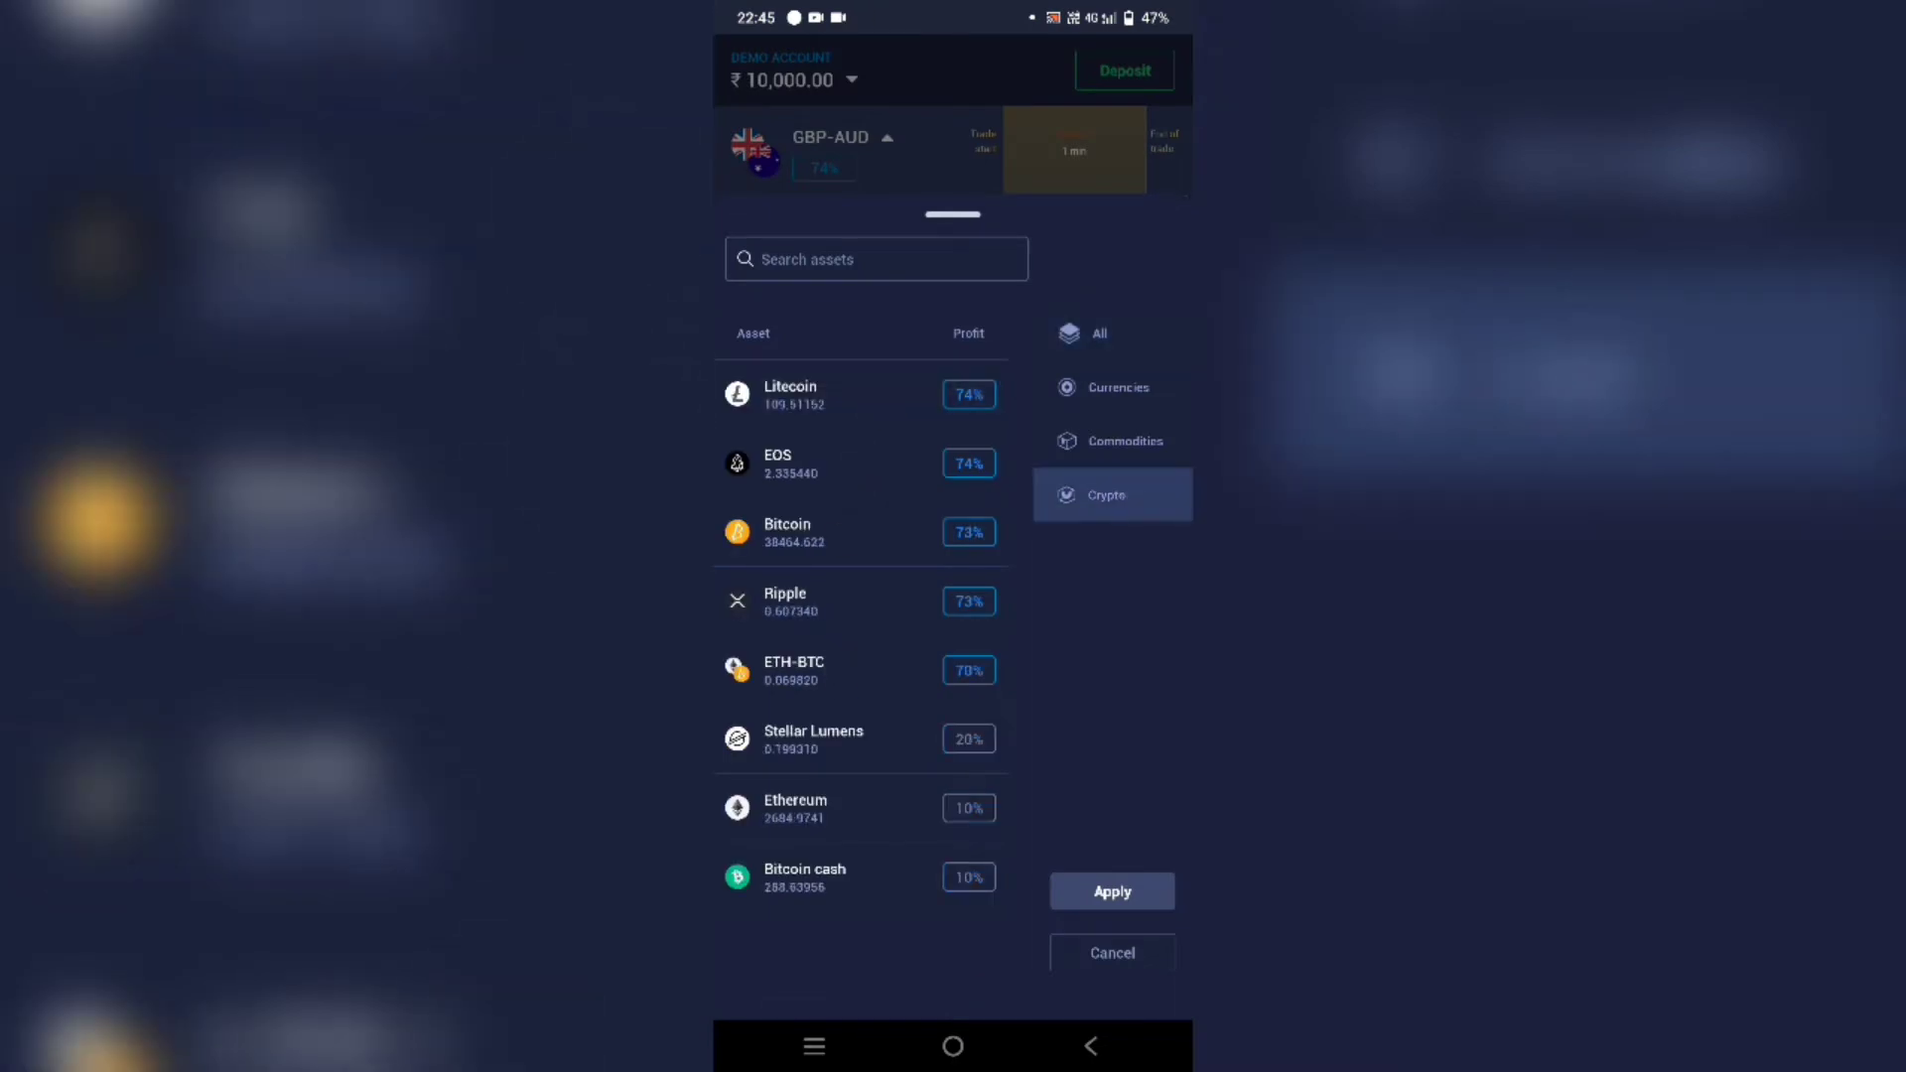
{"action": "left_click", "coordinate": [1117, 388]}
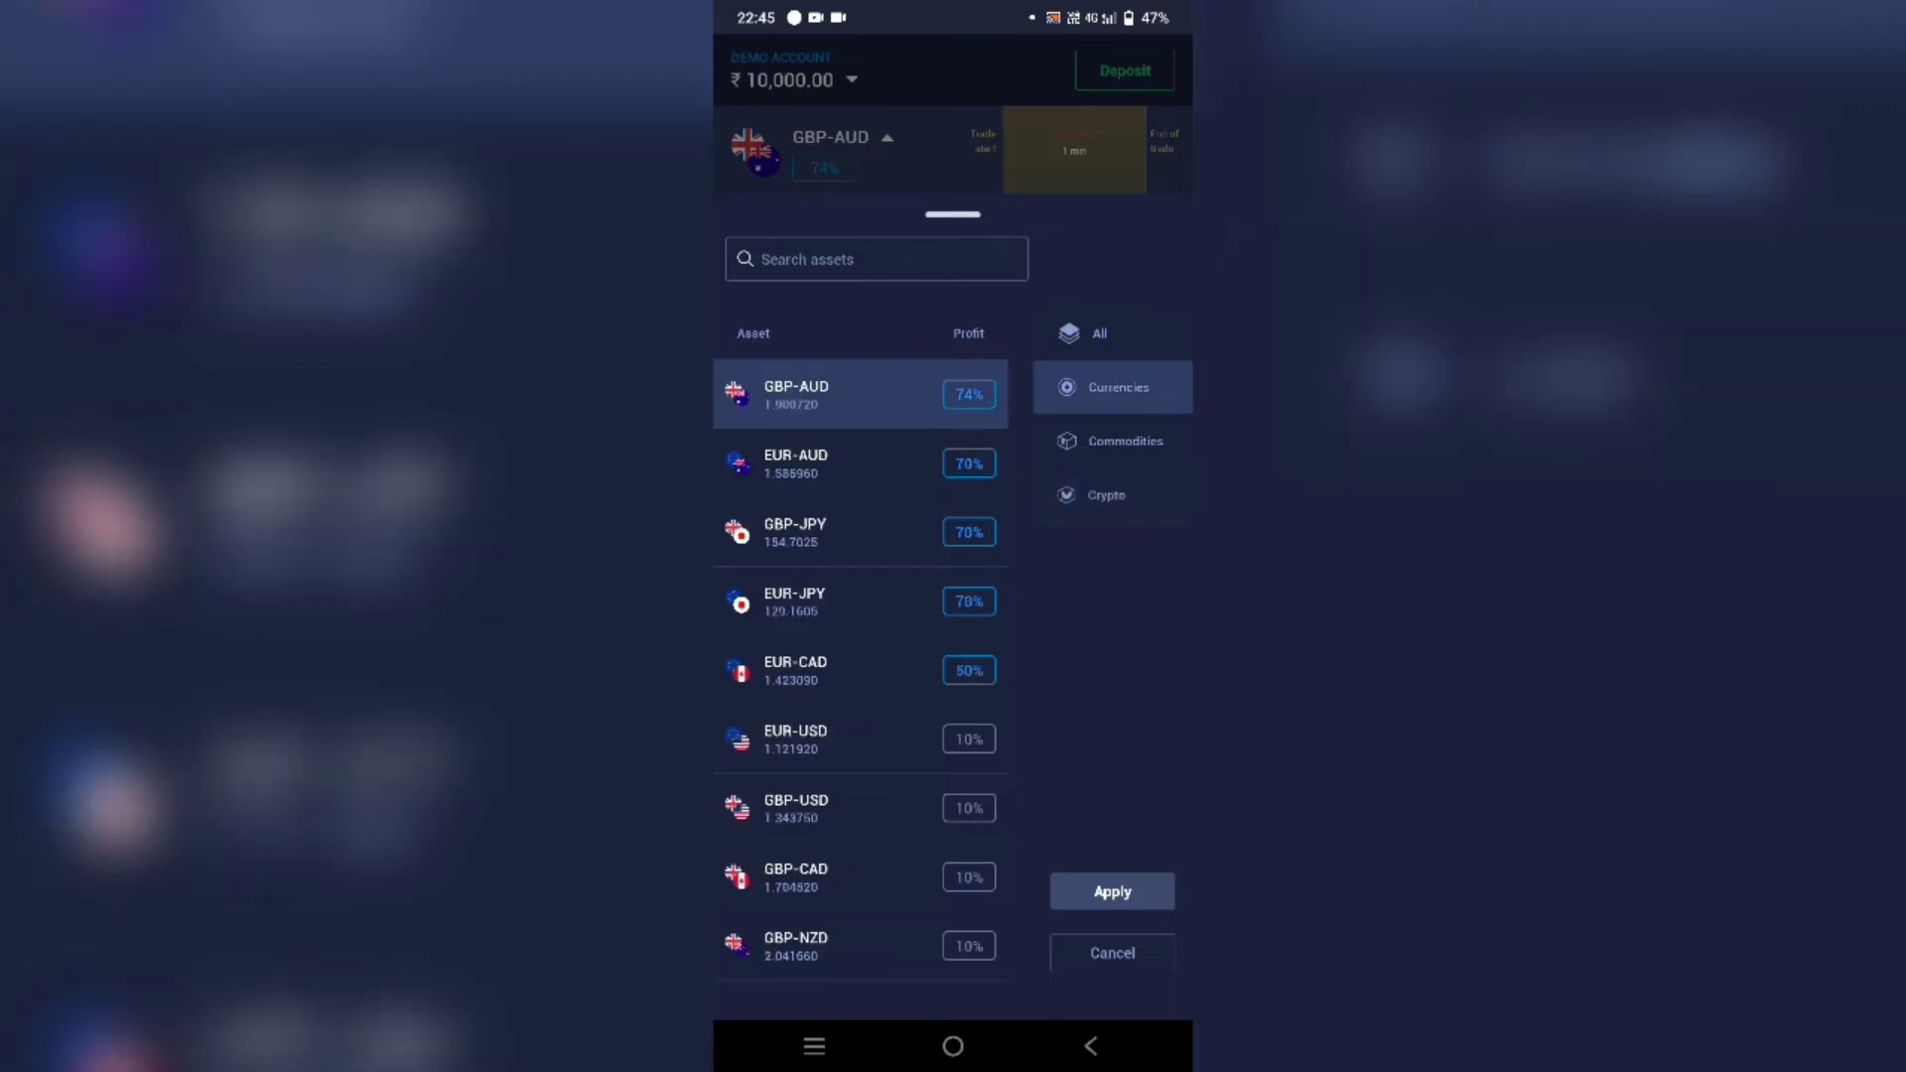
{"action": "left_click", "coordinate": [1113, 891]}
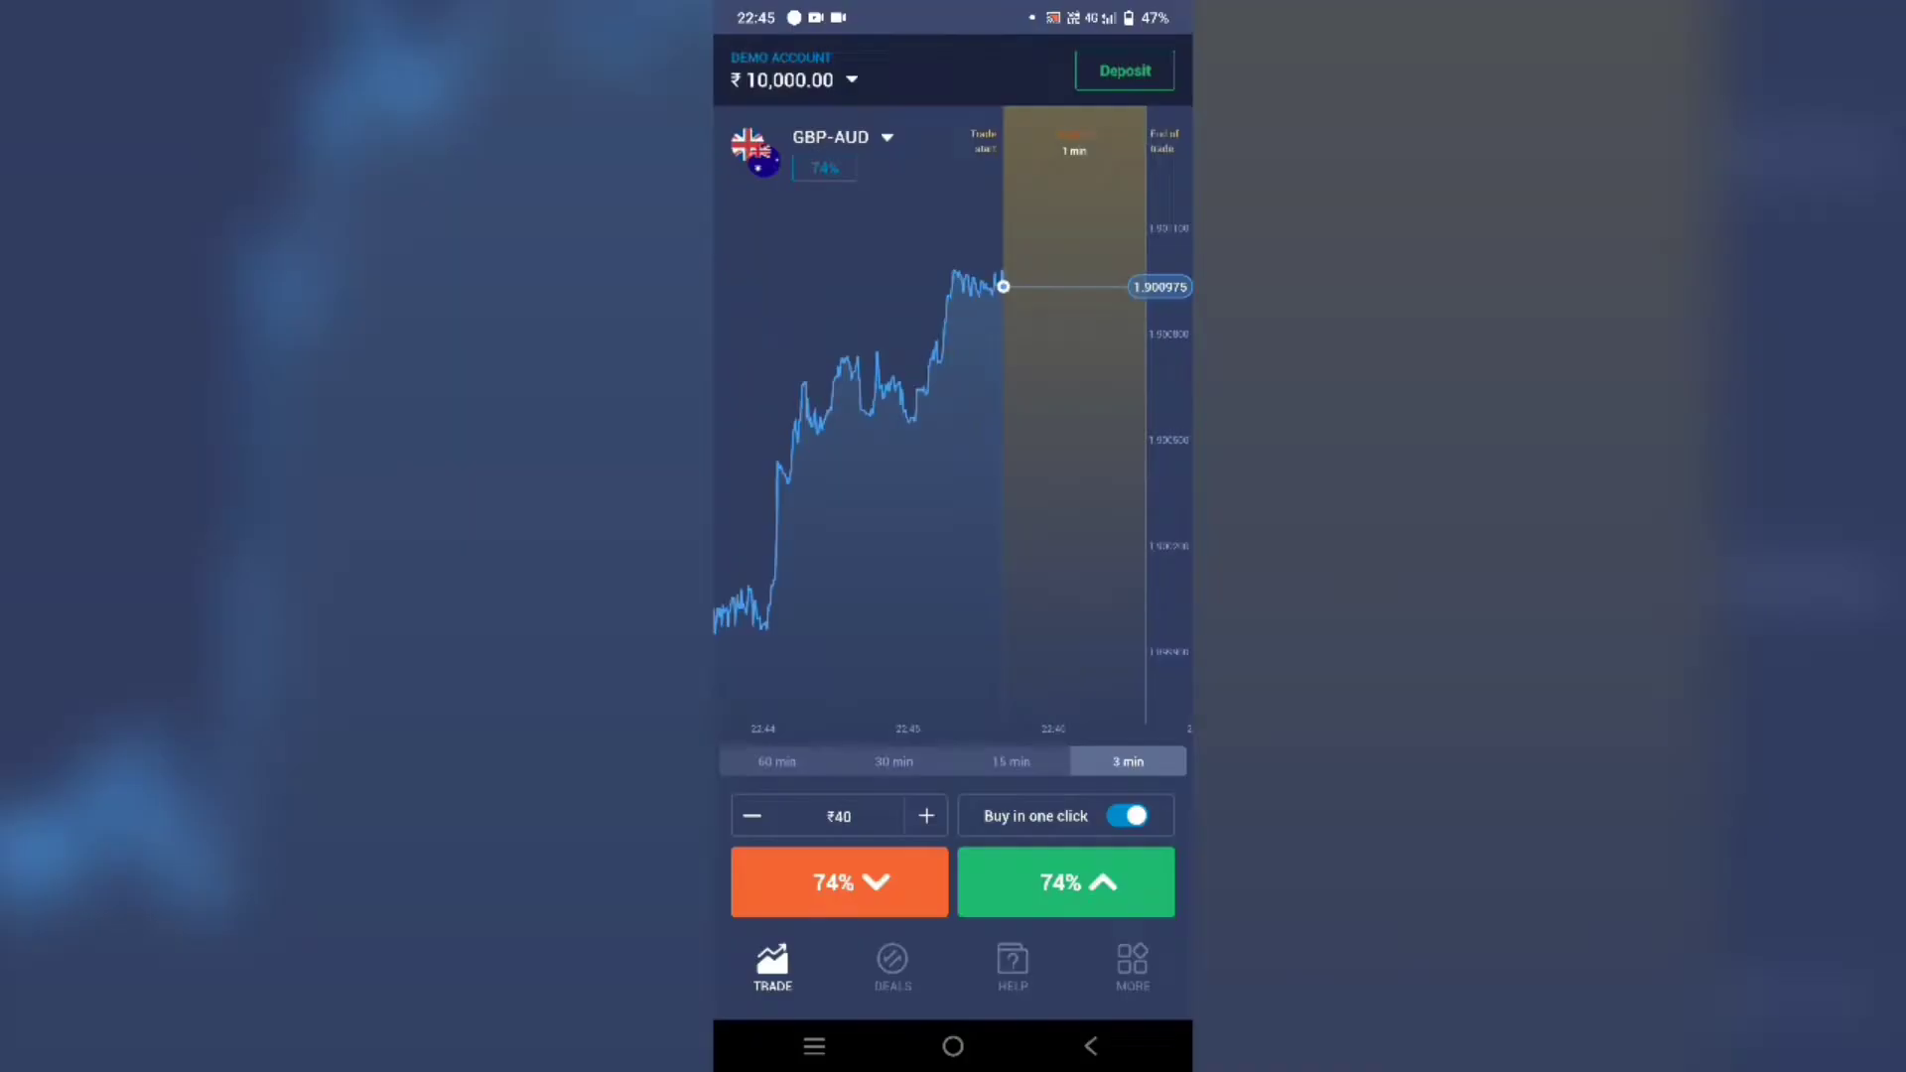
{"action": "left_click", "coordinate": [1127, 815]}
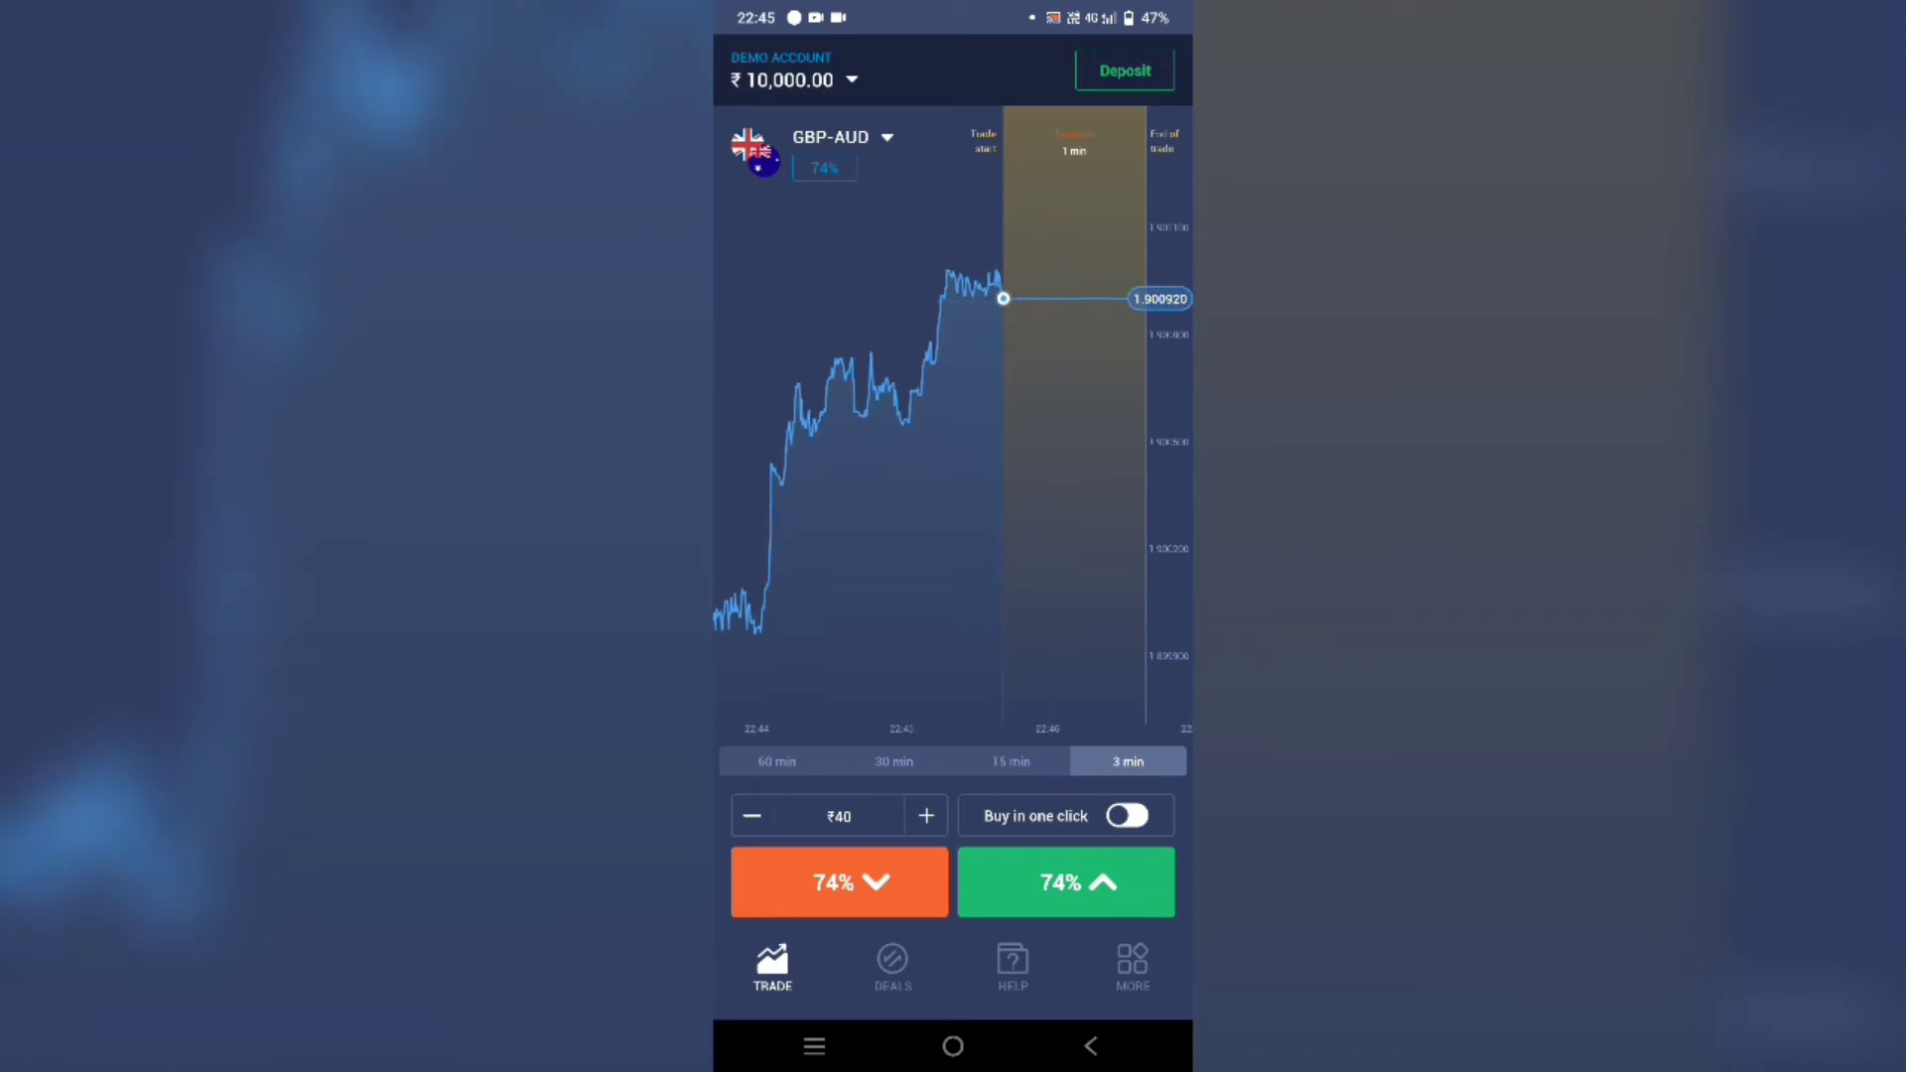
{"action": "left_click", "coordinate": [1126, 815]}
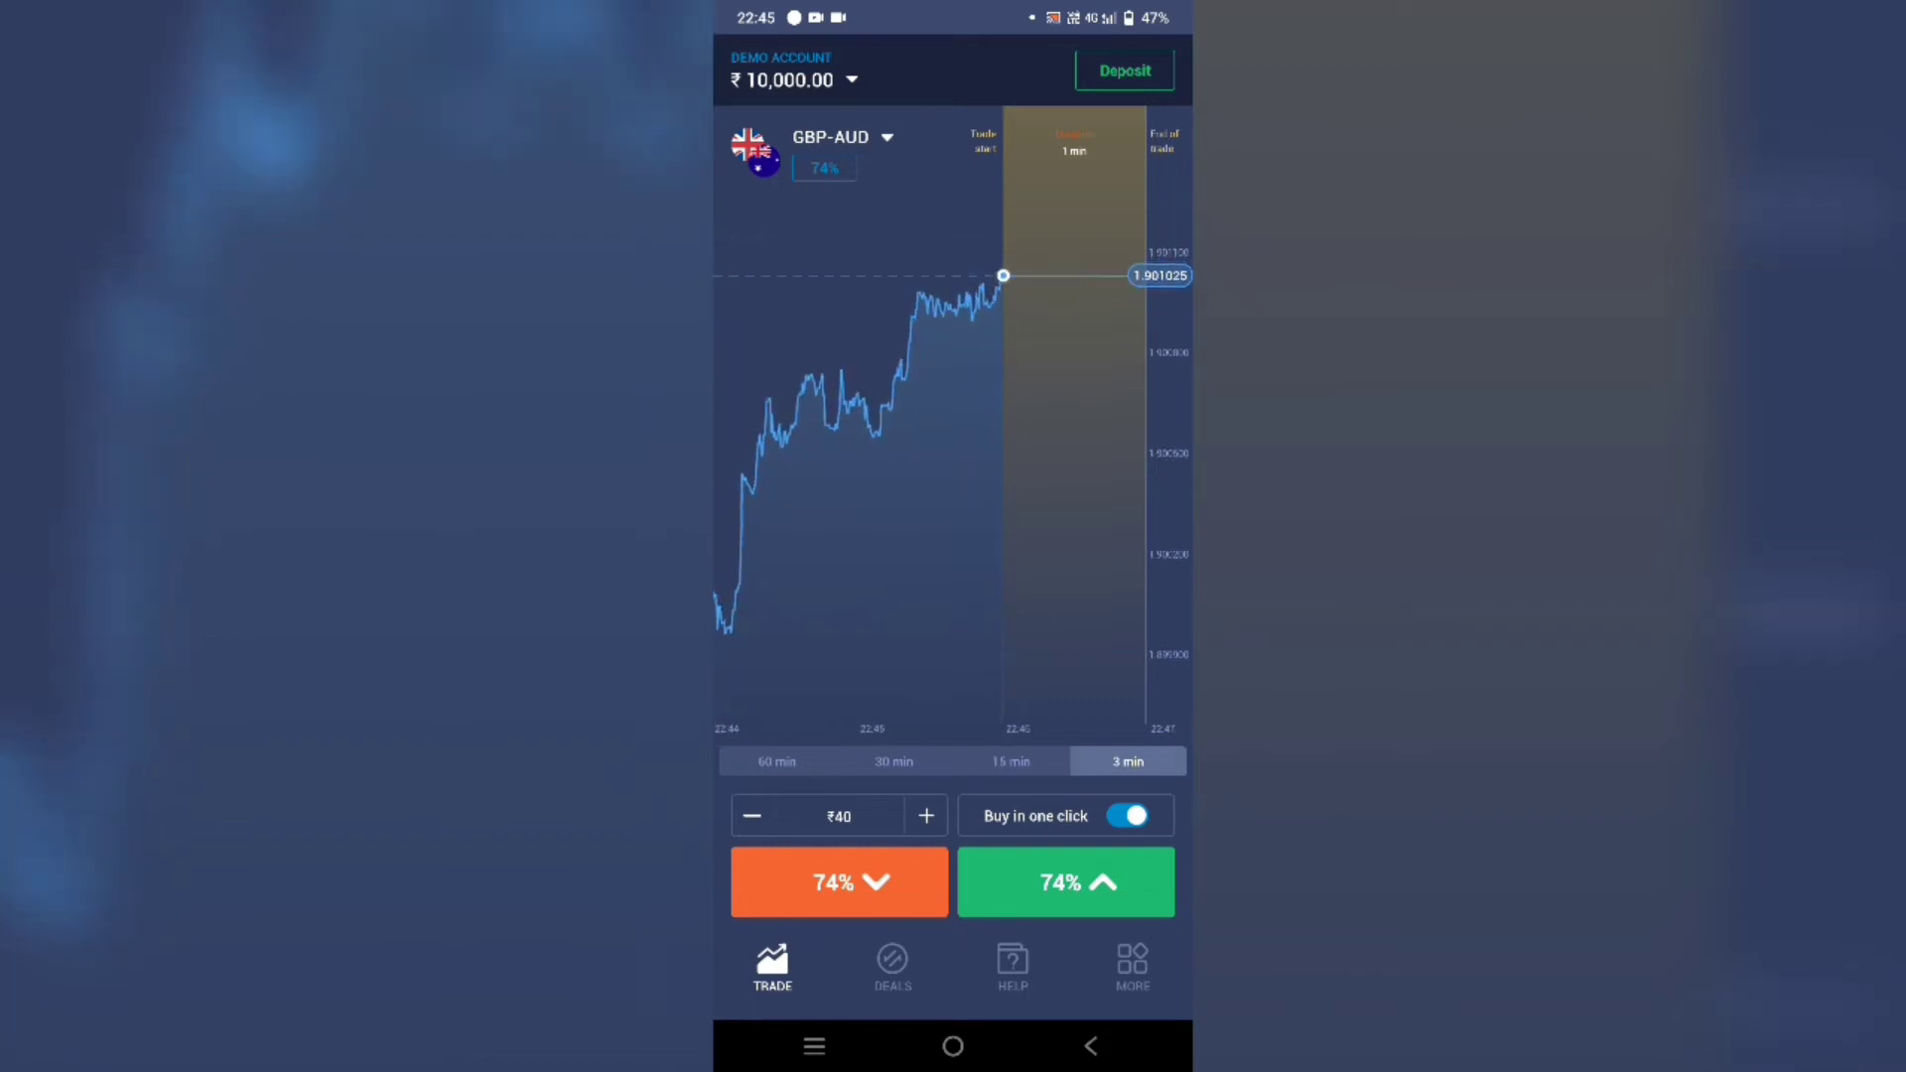
- Switch the chart's asset from GBP-AUD to Bitcoin and dismiss the change notice
{"action": "left_click_drag", "start_coordinate": [928, 489], "coordinate": [970, 507]}
{"action": "left_click", "coordinate": [868, 130]}
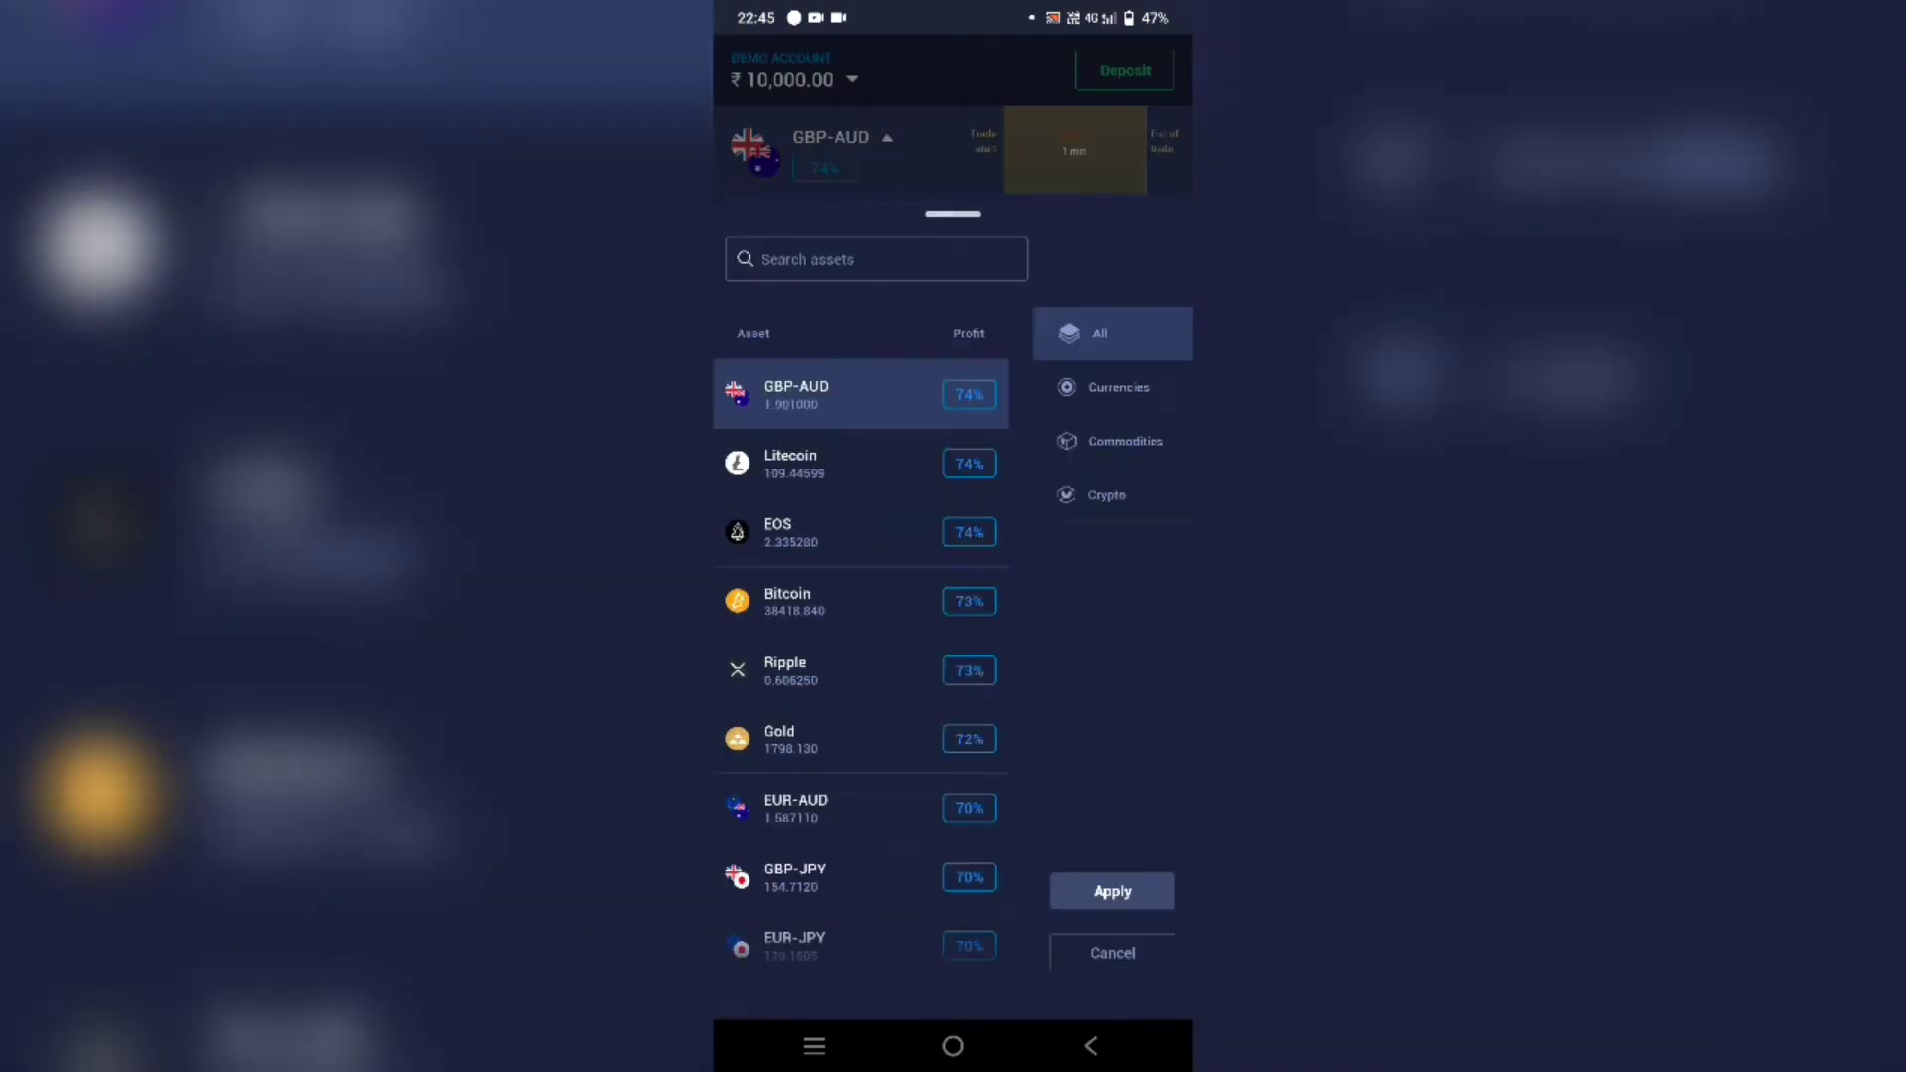
{"action": "left_click", "coordinate": [834, 601]}
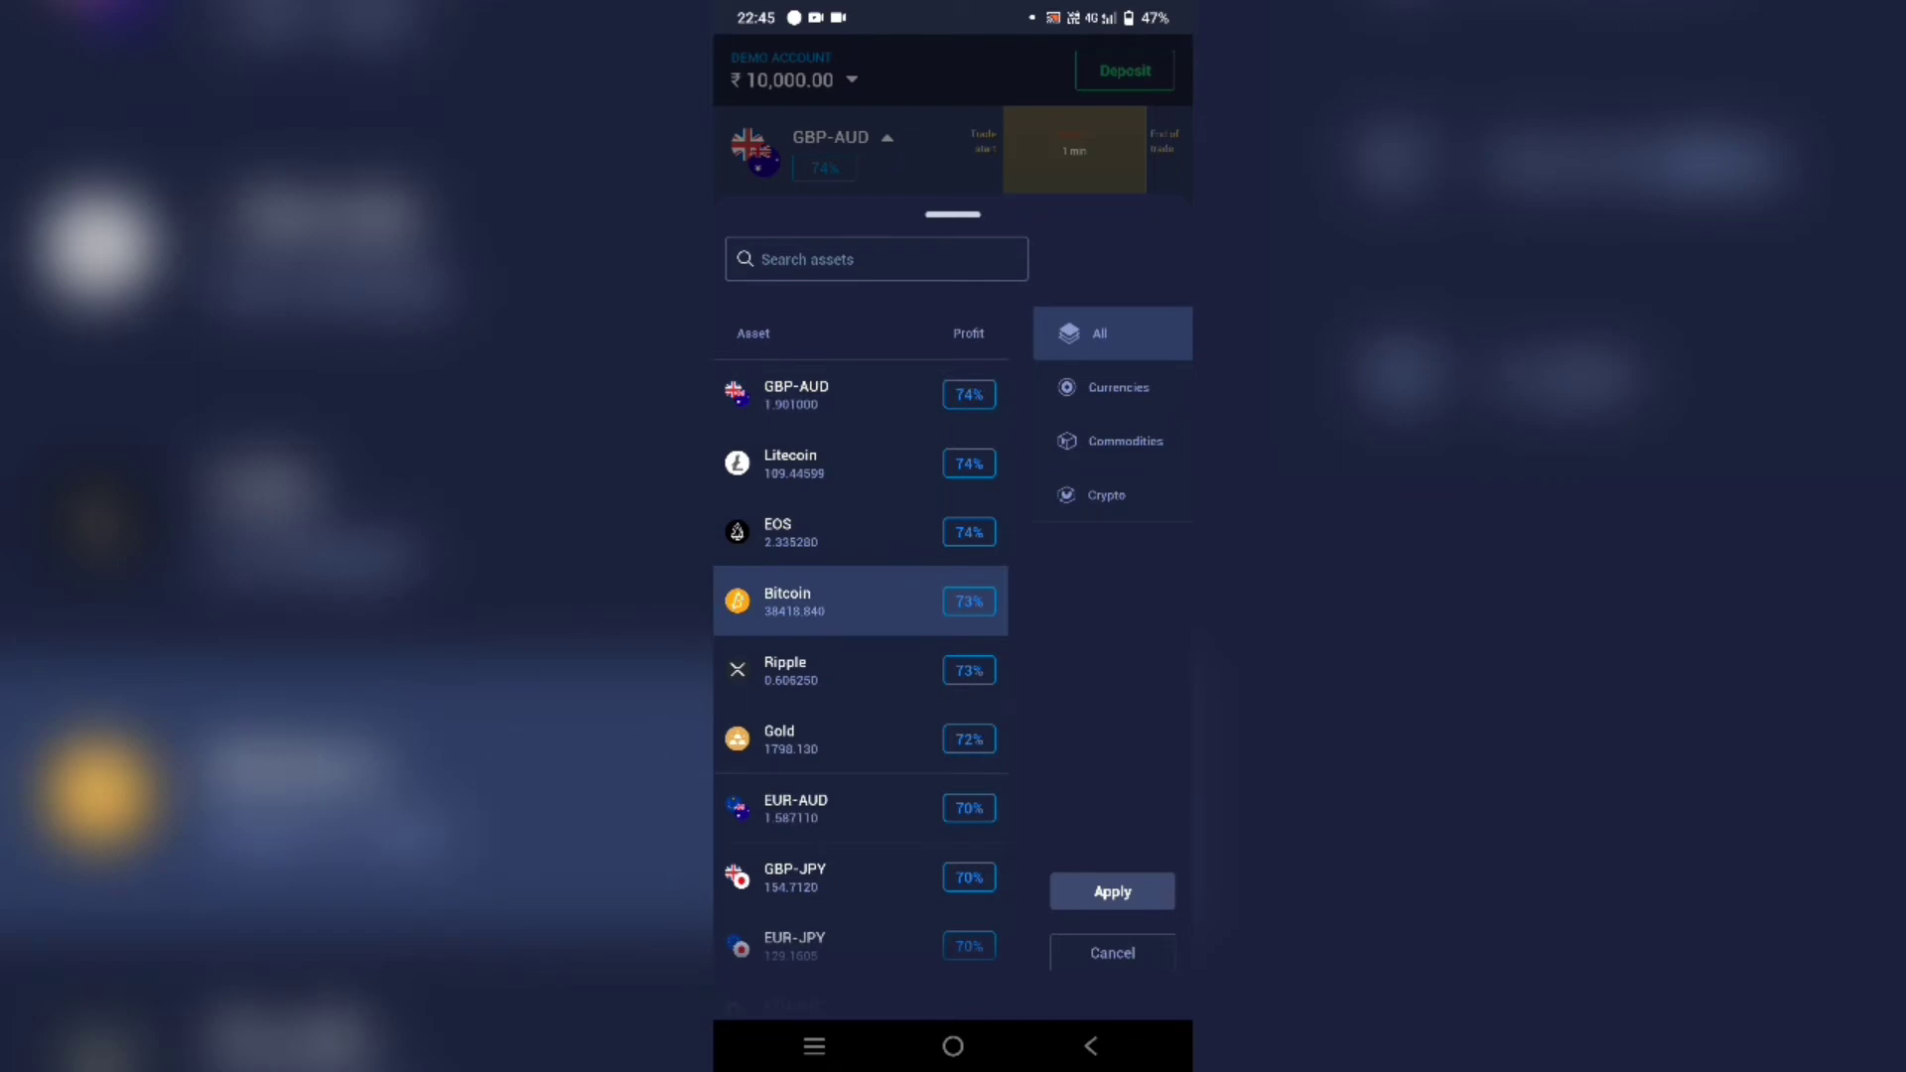
{"action": "left_click", "coordinate": [1111, 892]}
{"action": "left_click", "coordinate": [983, 659]}
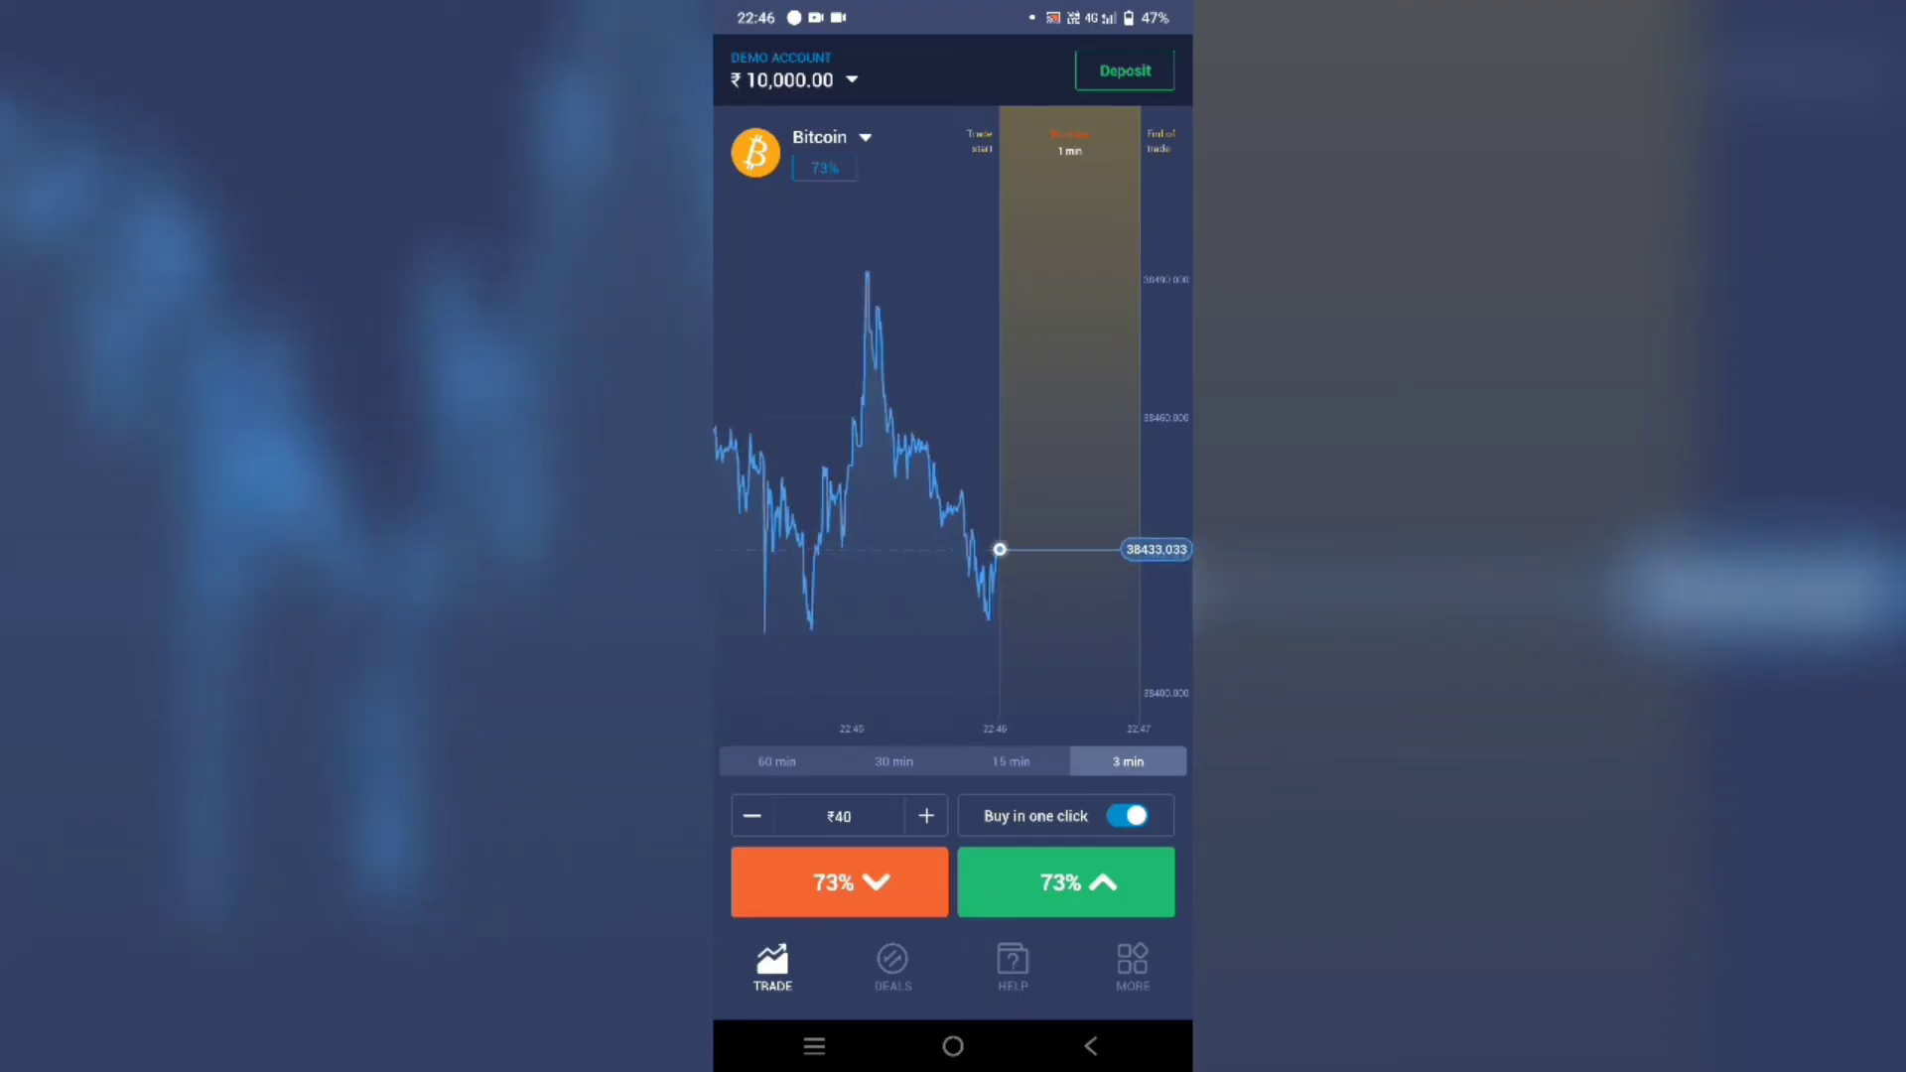
- Set the trade amount to ₹200 and place a trade on Bitcoin's price rising
{"action": "left_click", "coordinate": [924, 814]}
{"action": "left_click", "coordinate": [916, 813]}
{"action": "left_click", "coordinate": [838, 816]}
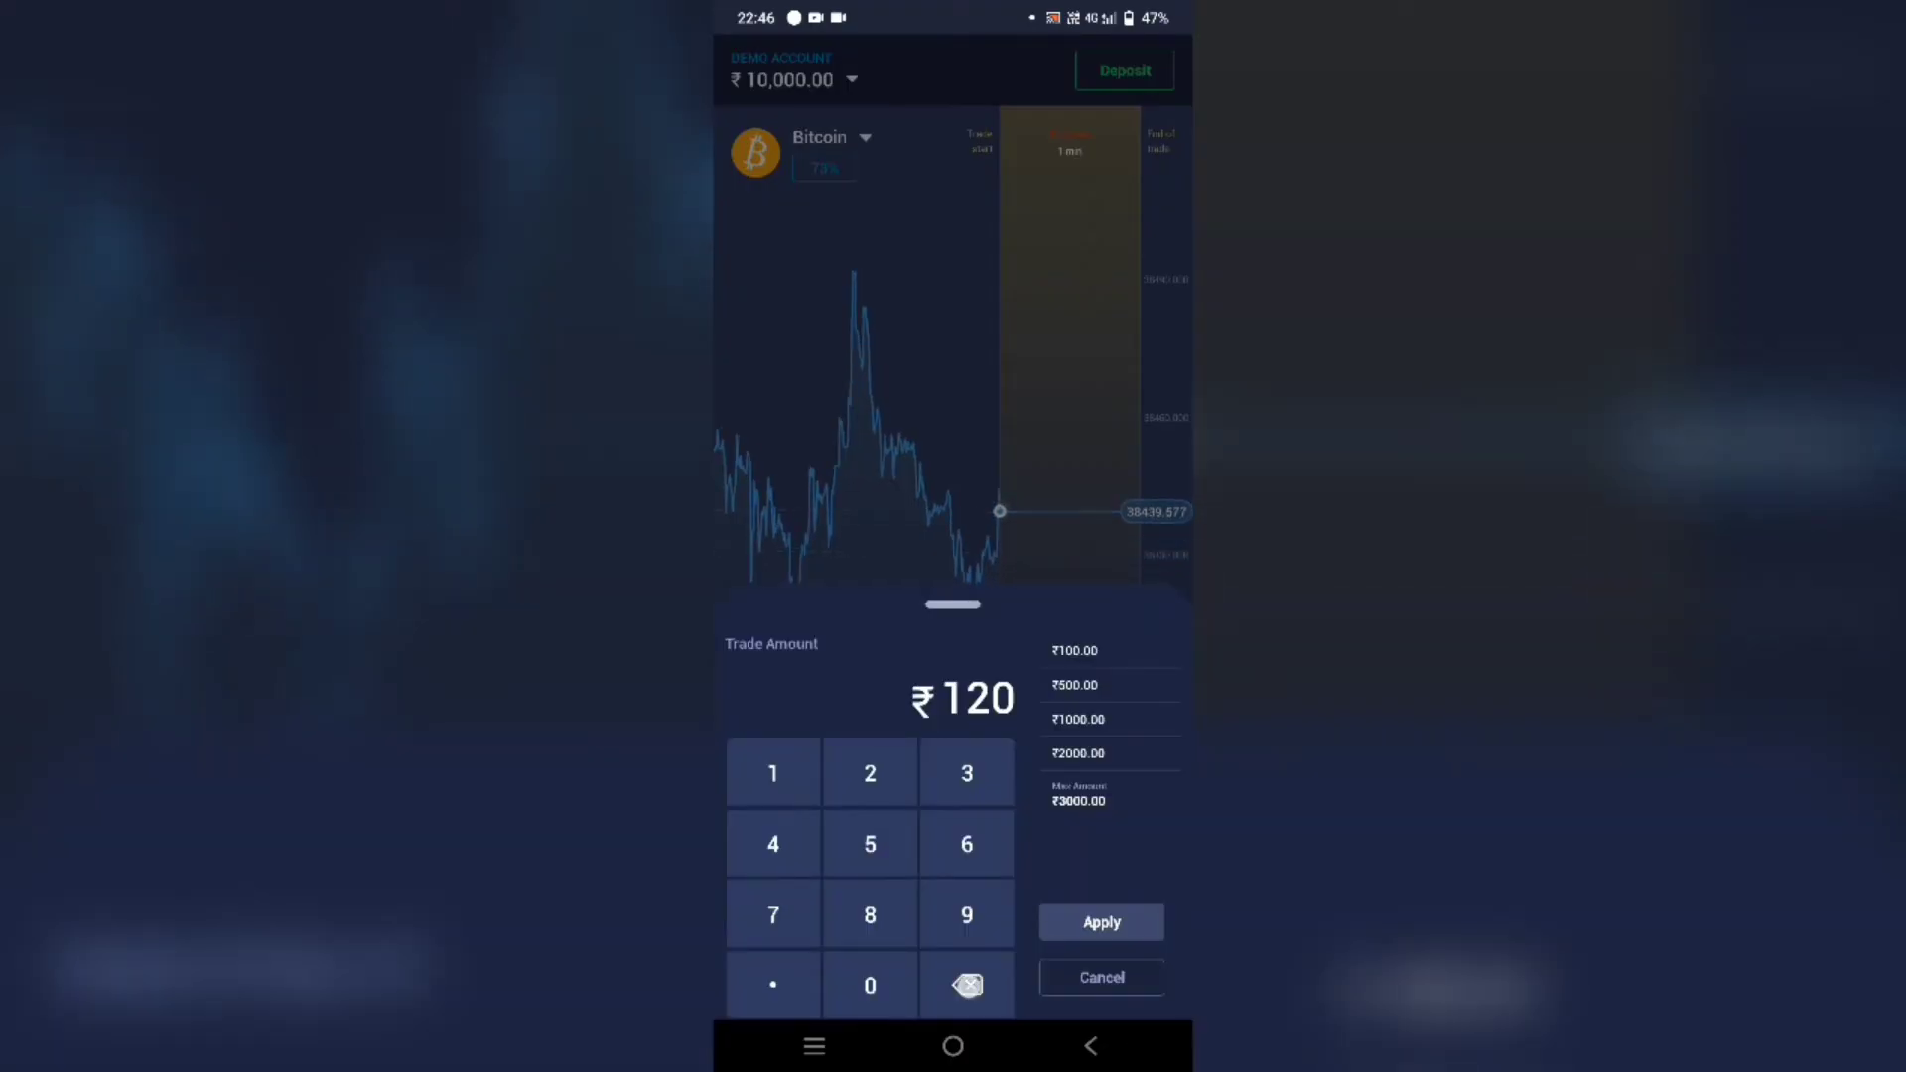
{"action": "left_click", "coordinate": [967, 986]}
{"action": "left_click", "coordinate": [967, 985]}
{"action": "left_click", "coordinate": [874, 765]}
{"action": "left_click", "coordinate": [1101, 922]}
{"action": "left_click", "coordinate": [1080, 884]}
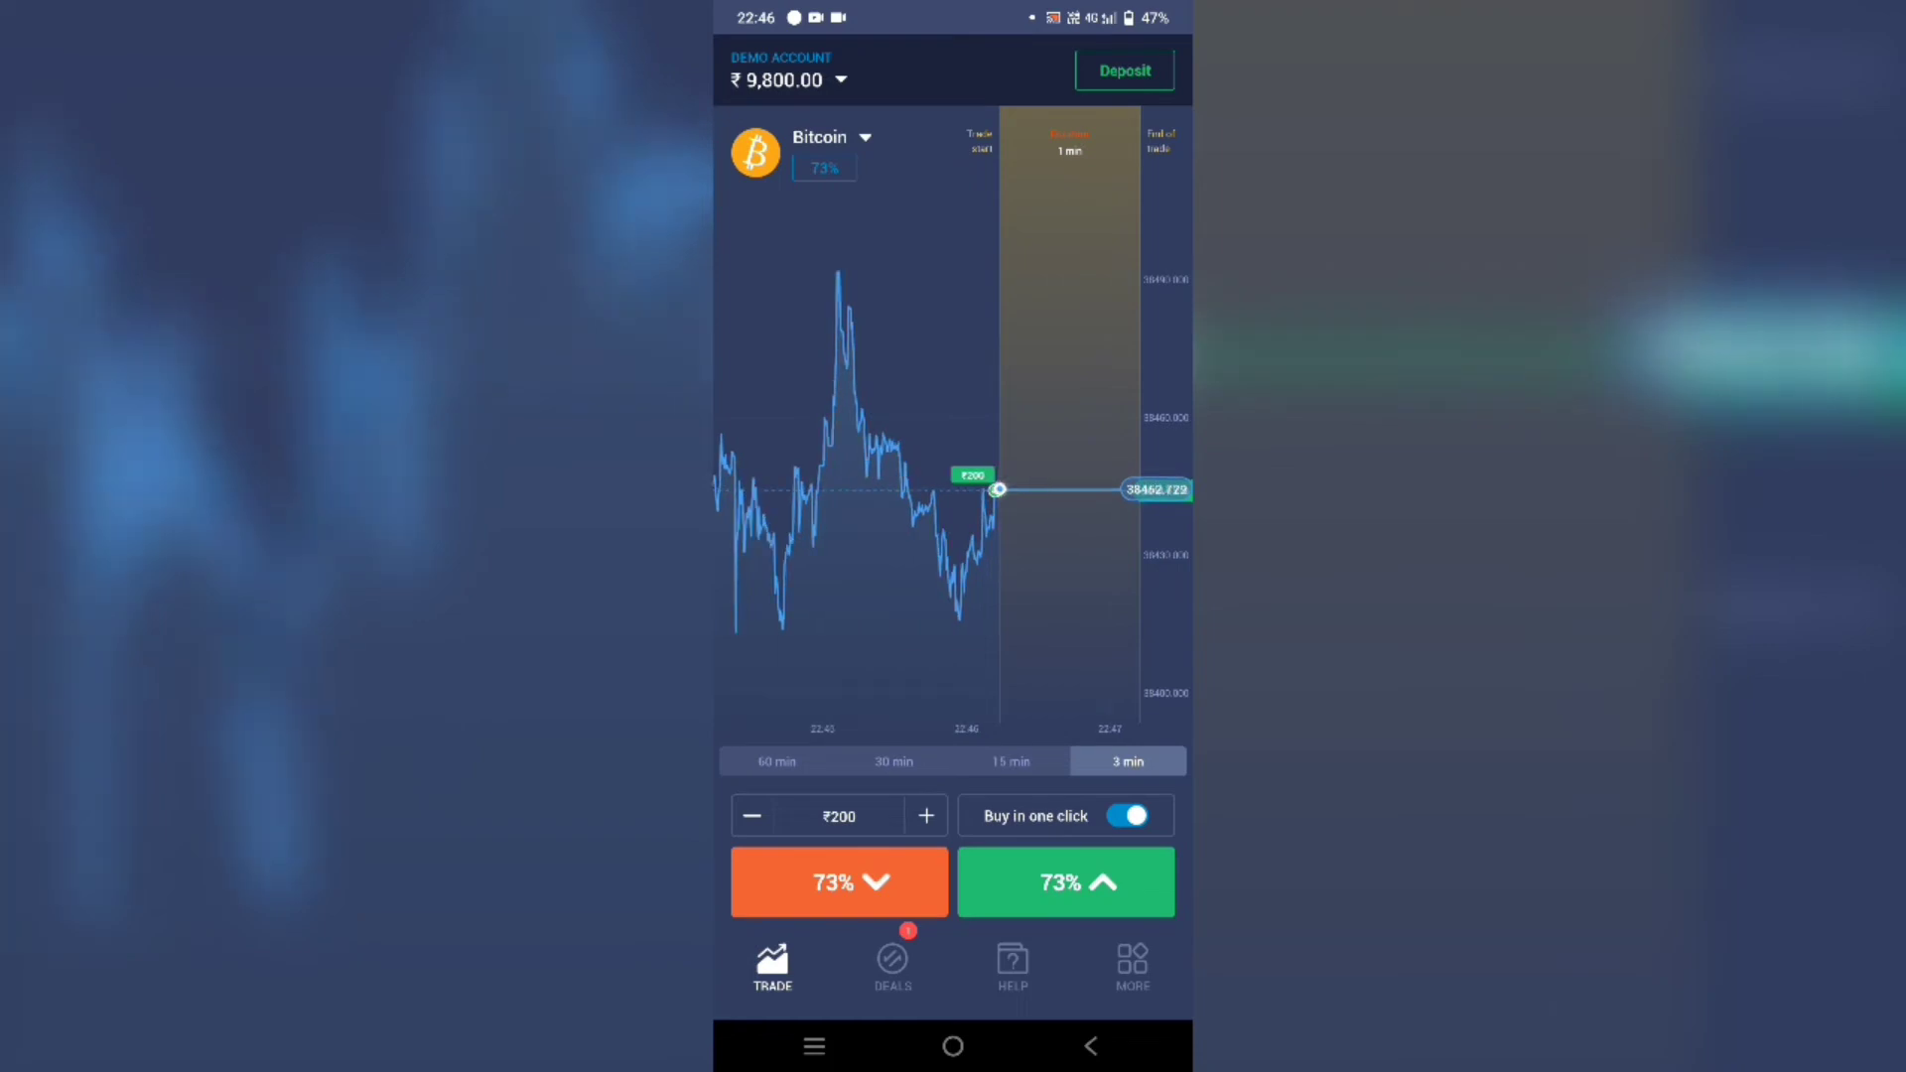